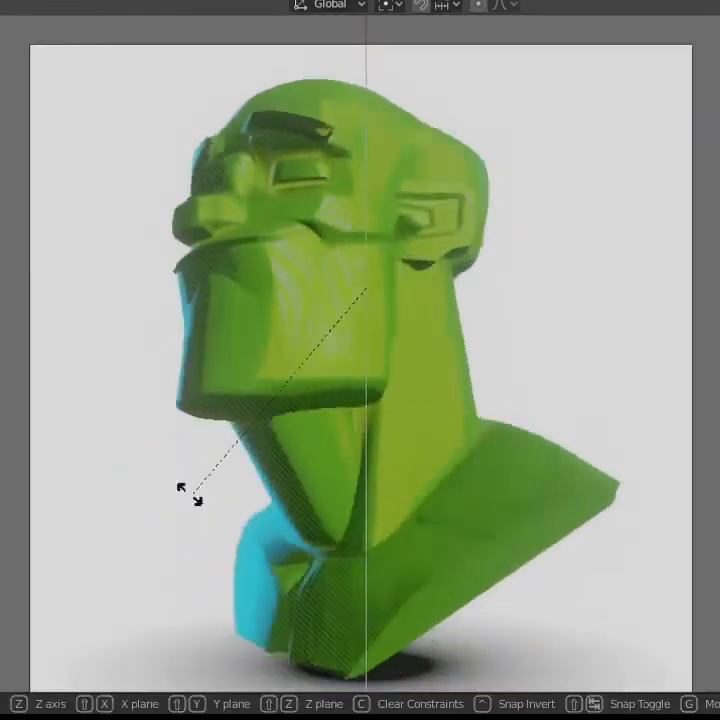
Rotate the light around the bust and vary the colour of the material's RGB node.
left_click_drag(180, 490, 572, 503)
left_click(572, 503)
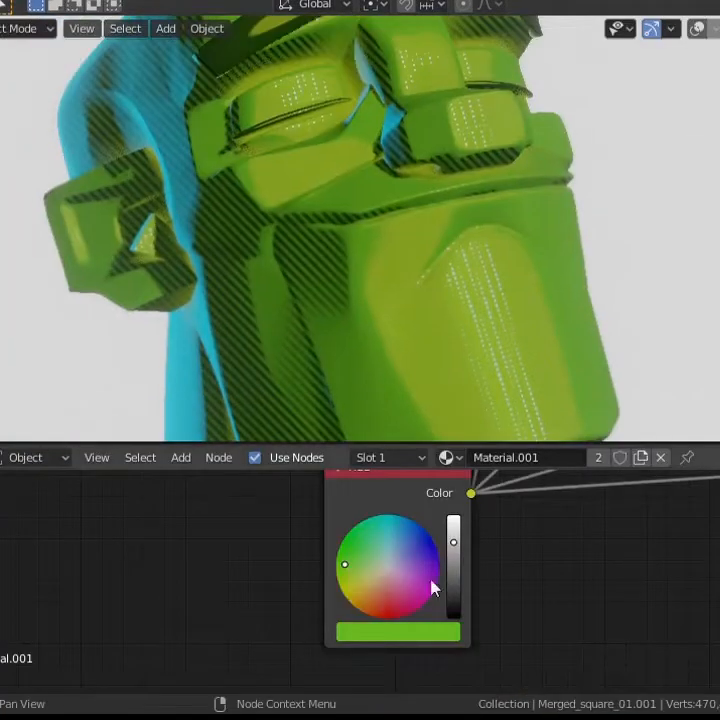
left_click_drag(431, 587, 396, 603)
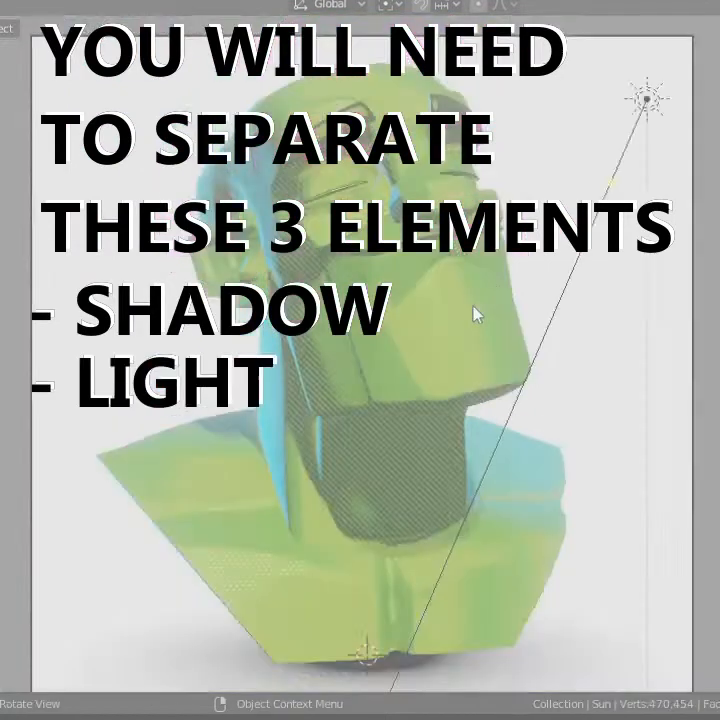
middle_click_drag(474, 313, 410, 400)
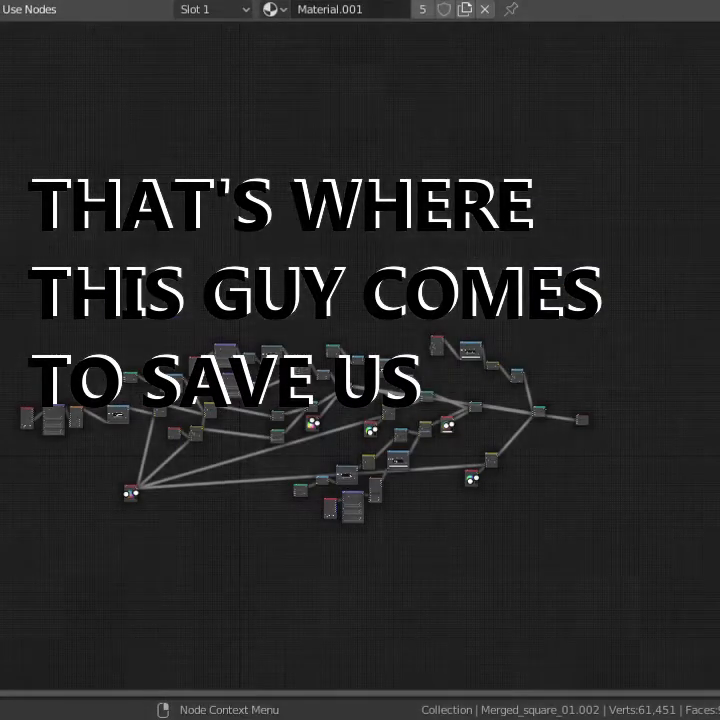
Add a Shader to RGB node and a Diffuse BSDF node, and connect the BSDF output to the Shader input.
scroll(359, 359, "up", 12)
scroll(359, 359, "up", 4)
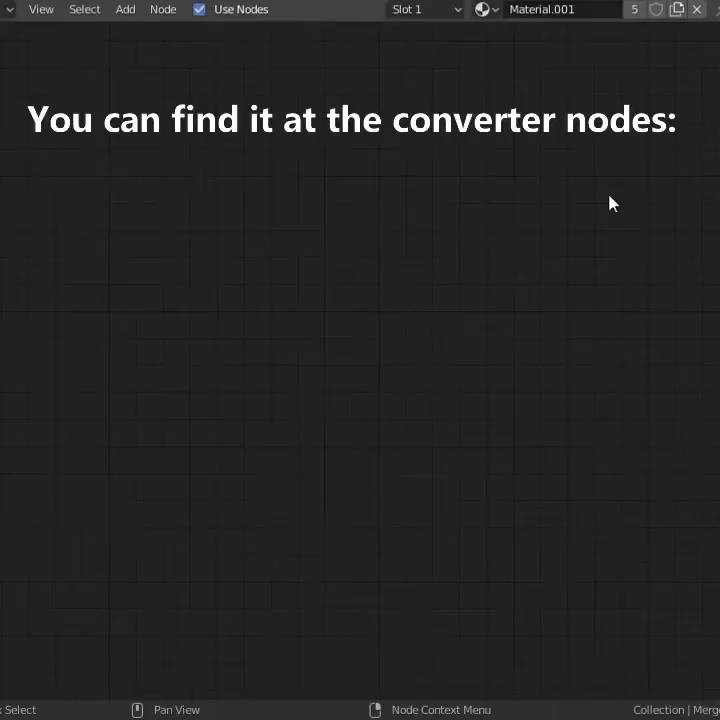
mouse_move(480, 417)
left_click(577, 371)
left_click(445, 294)
key("shift+a")
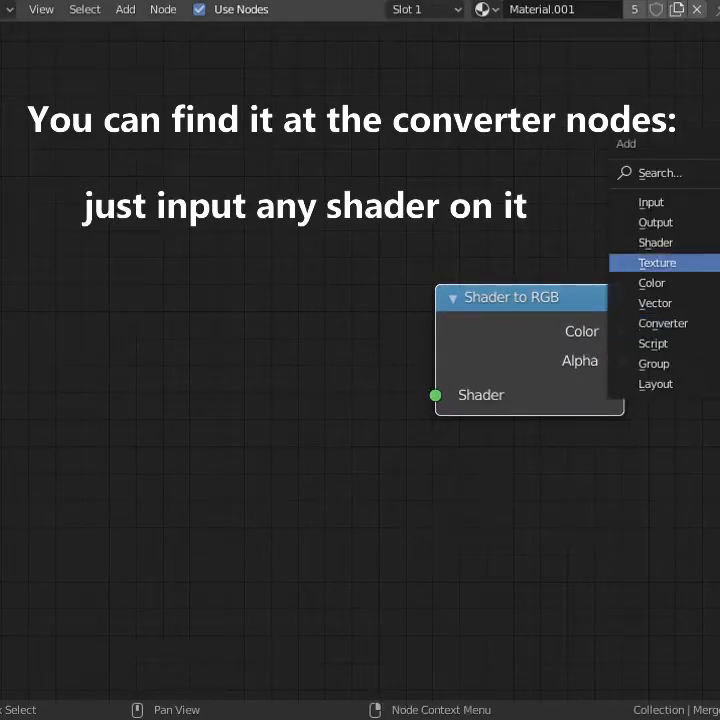
left_click(719, 270)
left_click(87, 277)
left_click_drag(319, 315, 362, 343)
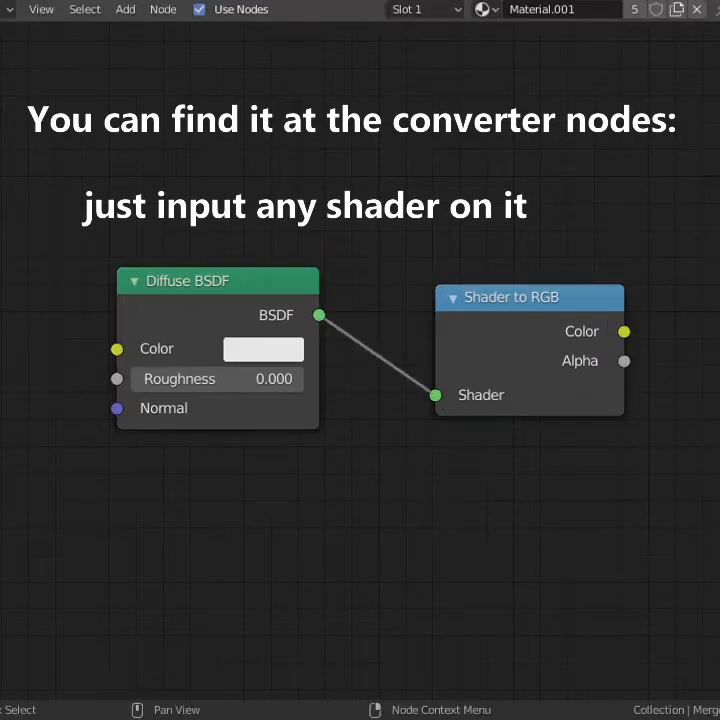
Try switching the Diffuse BSDF node to Glass BSDF and other shader types.
key("shift+s")
mouse_move(382, 342)
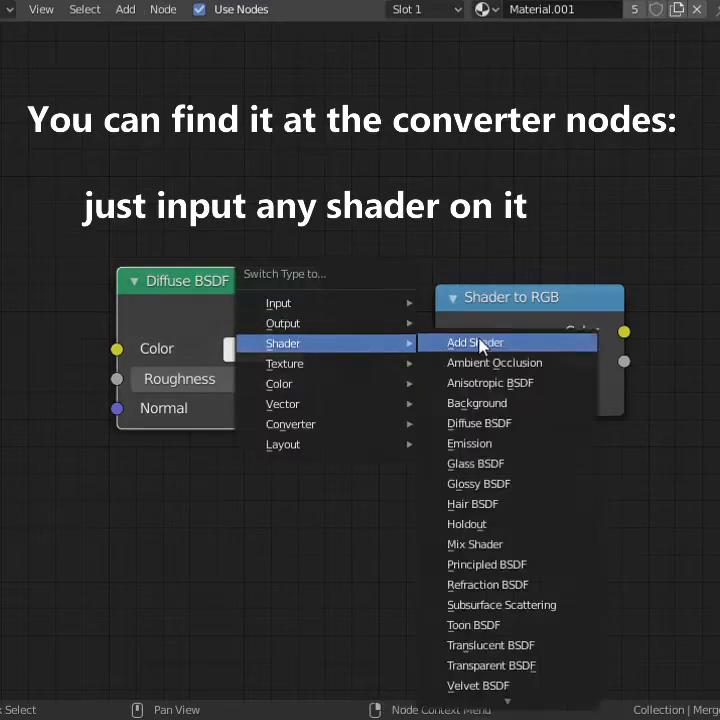
left_click(478, 463)
key("shift+s")
mouse_move(275, 289)
left_click(388, 427)
key("shift+s")
mouse_move(251, 312)
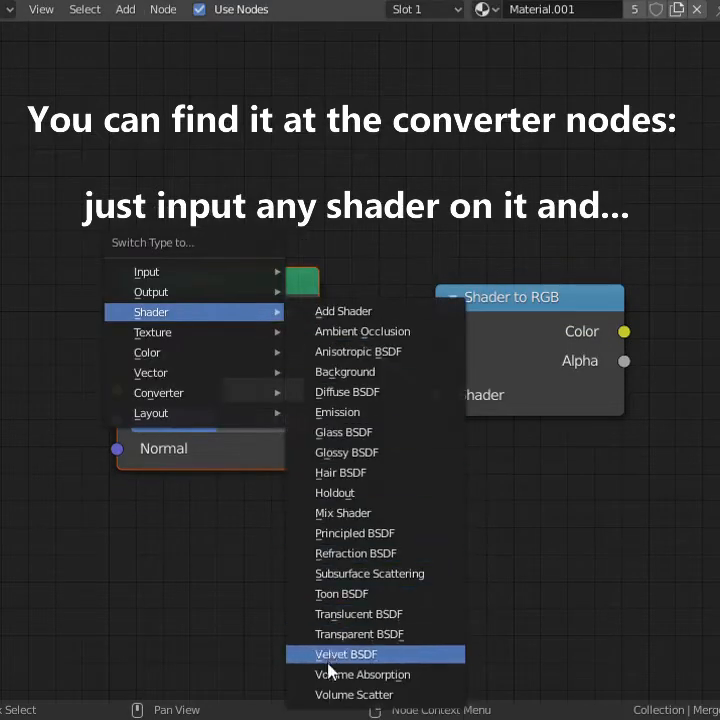
key("Escape")
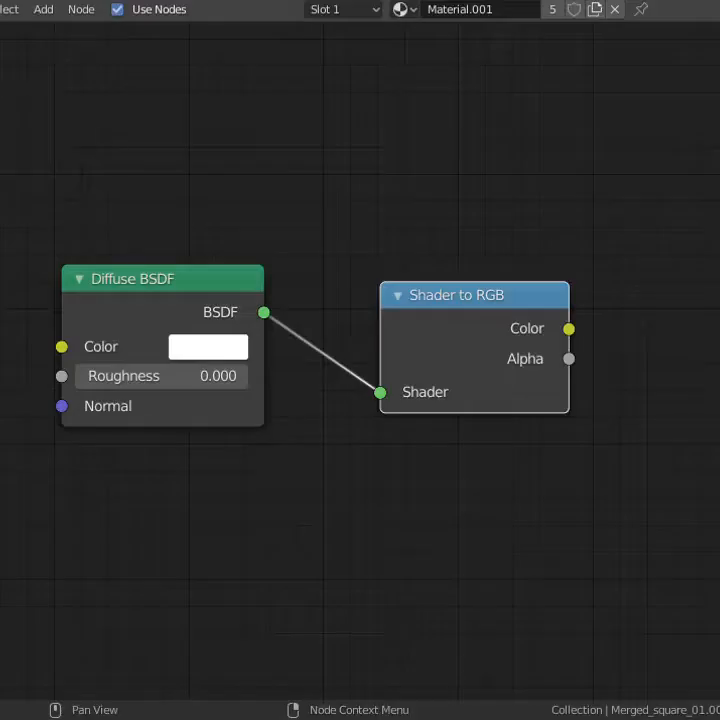
Add a Mix colour node with its factor fed by Shader to RGB, and move the shader nodes away from it.
key("shift+a")
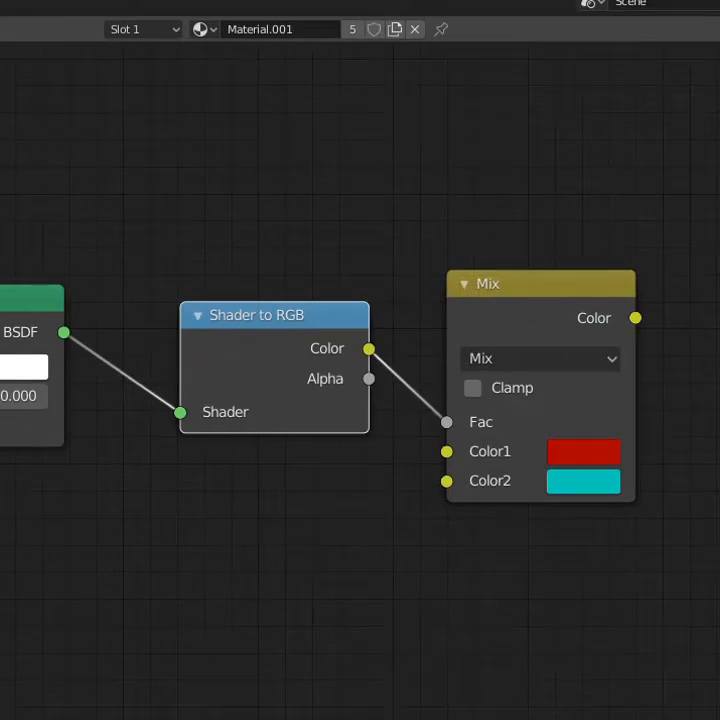
left_click_drag(8, 223, 330, 421)
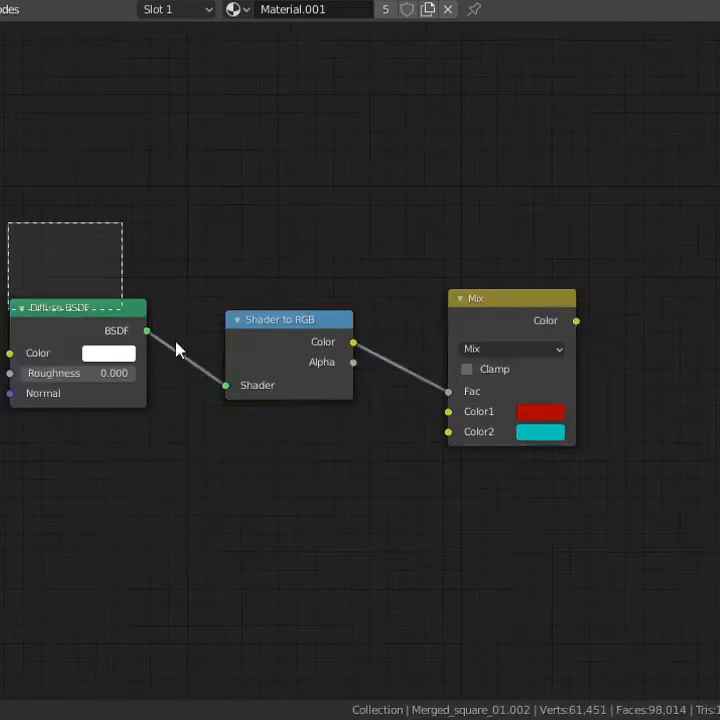
key("g")
left_click(275, 421)
Insert a ColorRamp node between the Shader to RGB colour output and the Mix node's factor.
scroll(371, 404, "down", 5)
key("shift+a")
mouse_move(371, 405)
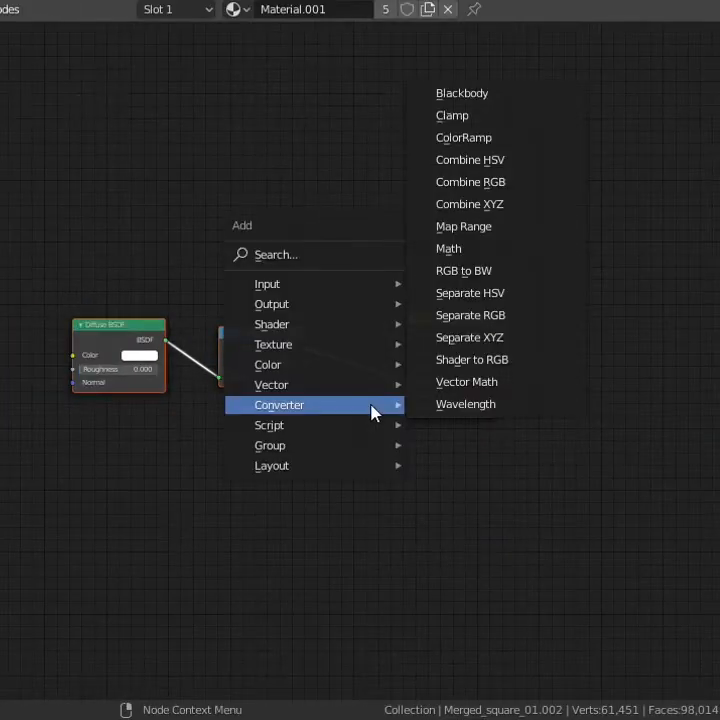
left_click(462, 137)
left_click(390, 286)
middle_click_drag(390, 286, 292, 289)
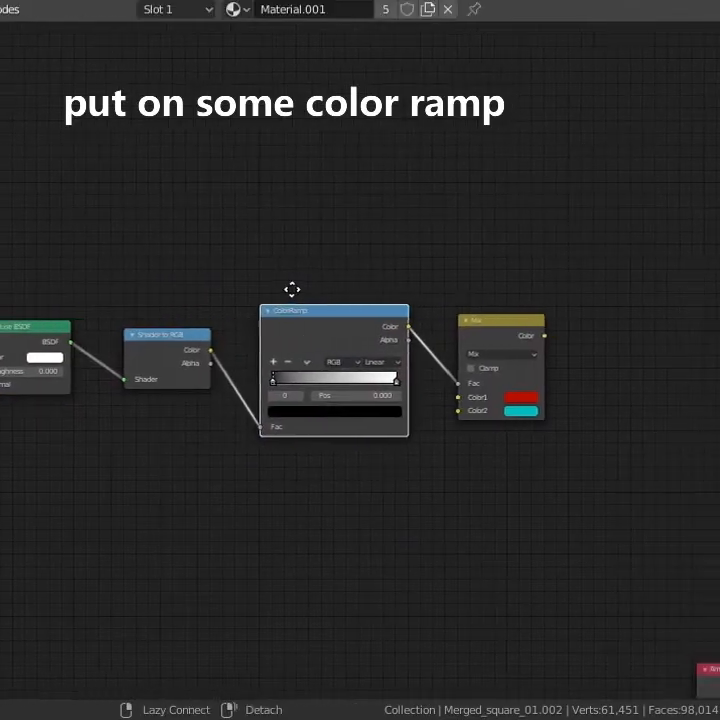
scroll(281, 345, "up", 3)
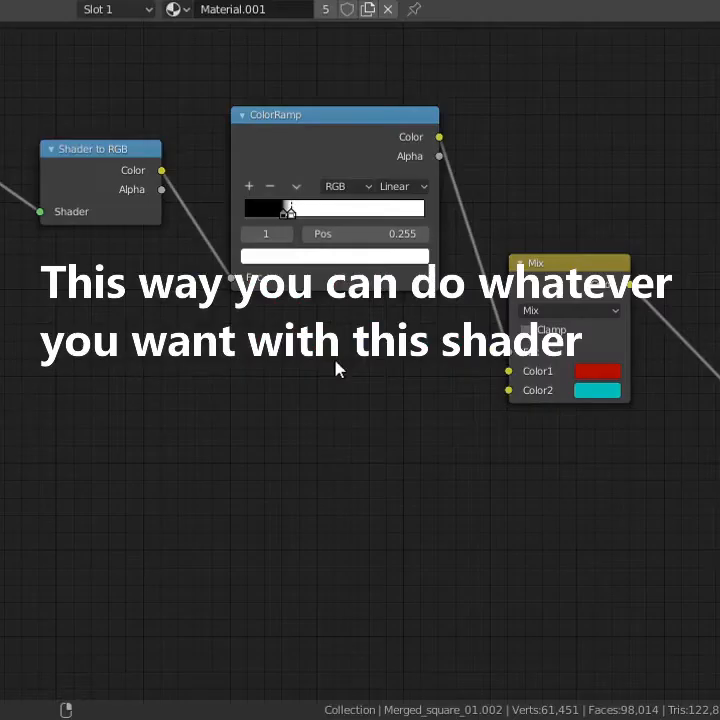
Add a Multiply colour mix node with factor 1.000 and connect it to the Mix node's Color1.
key("shift+a")
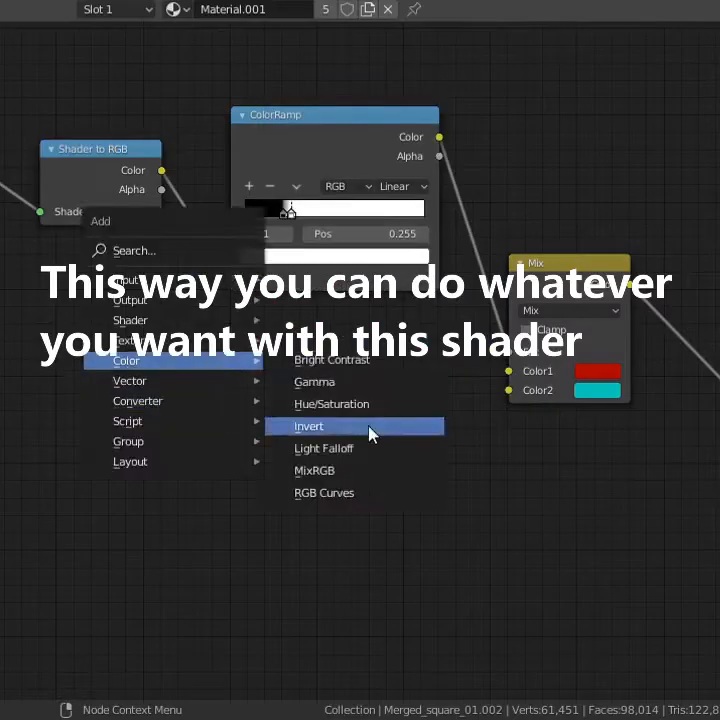
left_click(370, 421)
left_click(329, 405)
left_click(325, 381)
left_click(304, 314)
left_click_drag(318, 422, 380, 422)
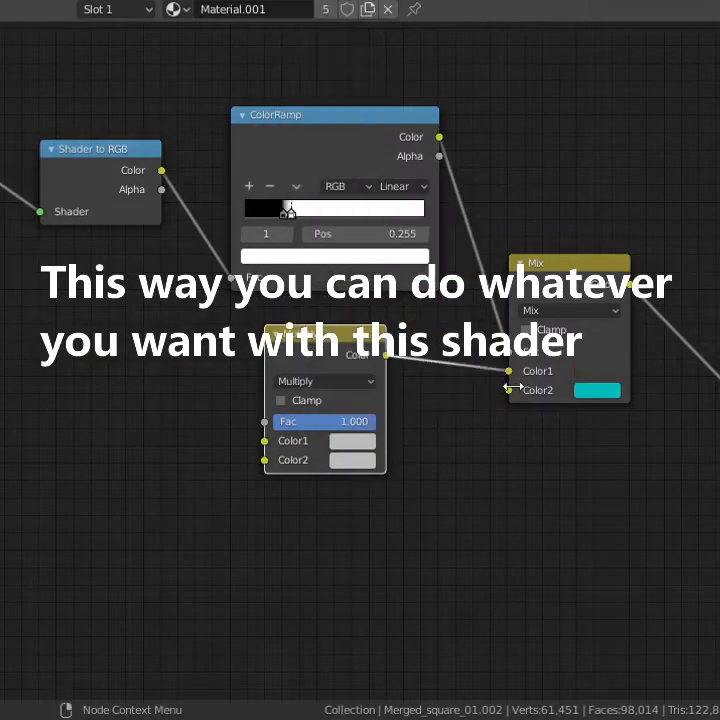
Set the Multiply node's Color1 to black and its Color2 to bright red.
left_click(352, 441)
left_click_drag(420, 397, 342, 397)
left_click(352, 460)
left_click_drag(390, 382, 457, 382)
left_click_drag(390, 399, 457, 399)
left_click_drag(420, 416, 457, 416)
Add a Wave Texture driving the Multiply node's factor, with Texture Coordinate and Mapping nodes feeding its vector.
key("shift+a")
mouse_move(90, 386)
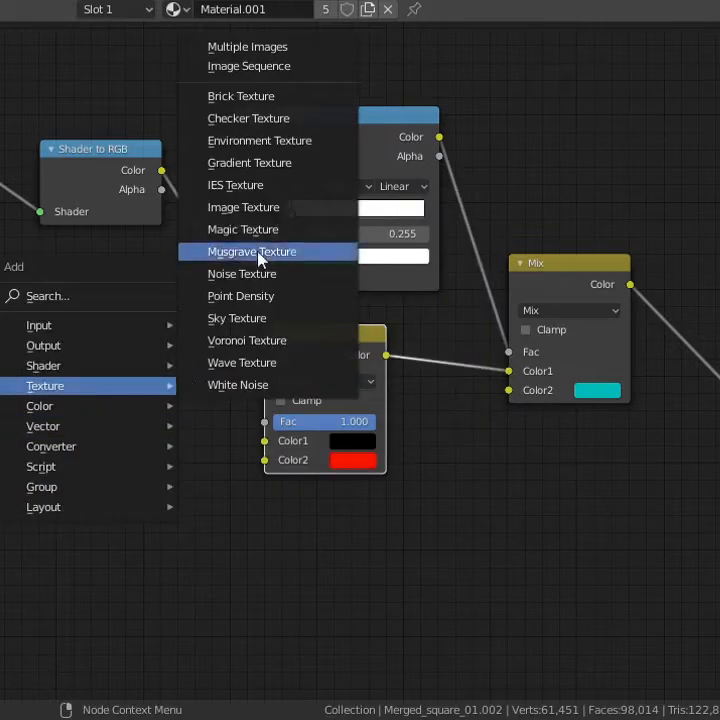
left_click(242, 362)
left_click(77, 366)
left_click_drag(199, 388, 264, 421)
key("ctrl+t")
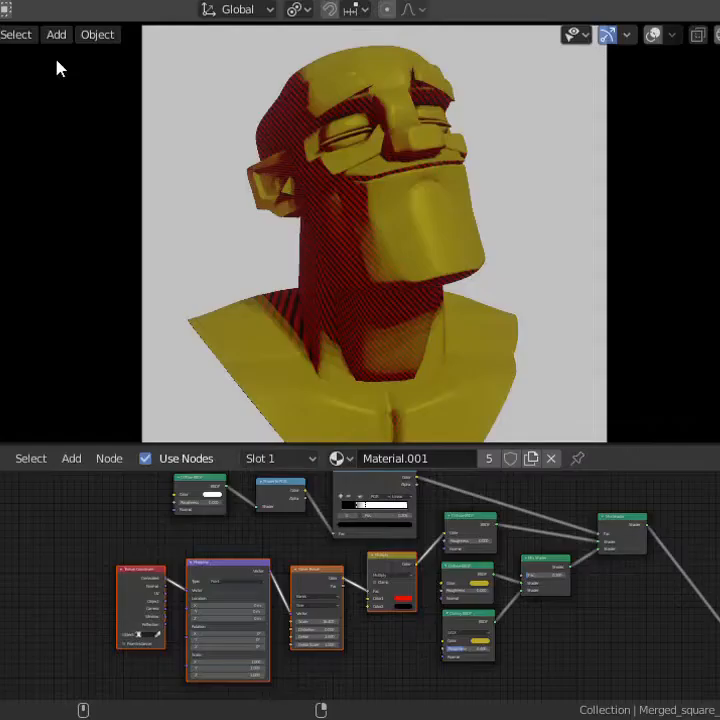
Change the Multiply node's Color1 to bright green for the shadow stripes.
middle_click_drag(405, 584, 360, 574)
scroll(480, 573, "up", 9)
mouse_move(480, 573)
middle_mouse_down()
mouse_move(525, 630)
mouse_move(634, 510)
mouse_move(719, 513)
mouse_move(593, 487)
mouse_move(717, 523)
middle_mouse_up()
left_click_drag(298, 579, 283, 579)
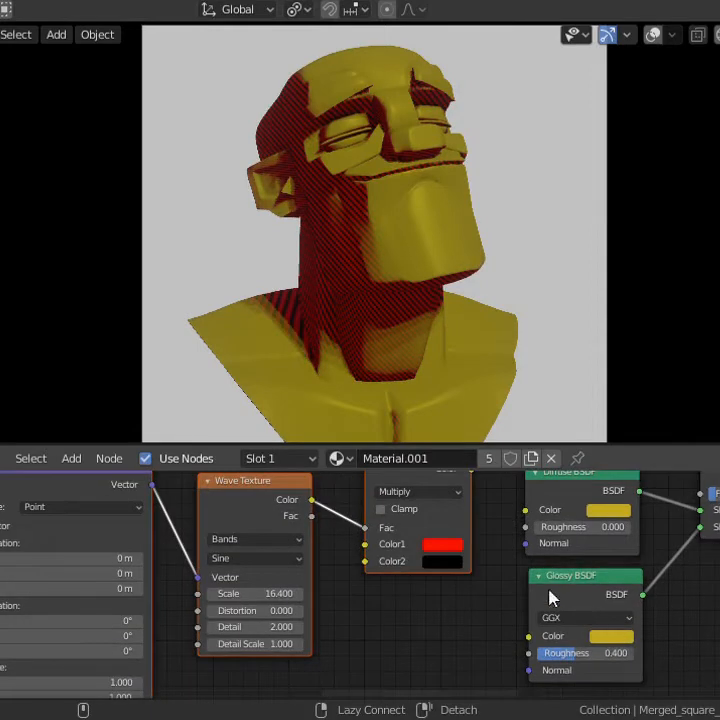
left_click(443, 544)
left_click_drag(456, 477, 494, 477)
middle_click_drag(664, 594, 510, 606)
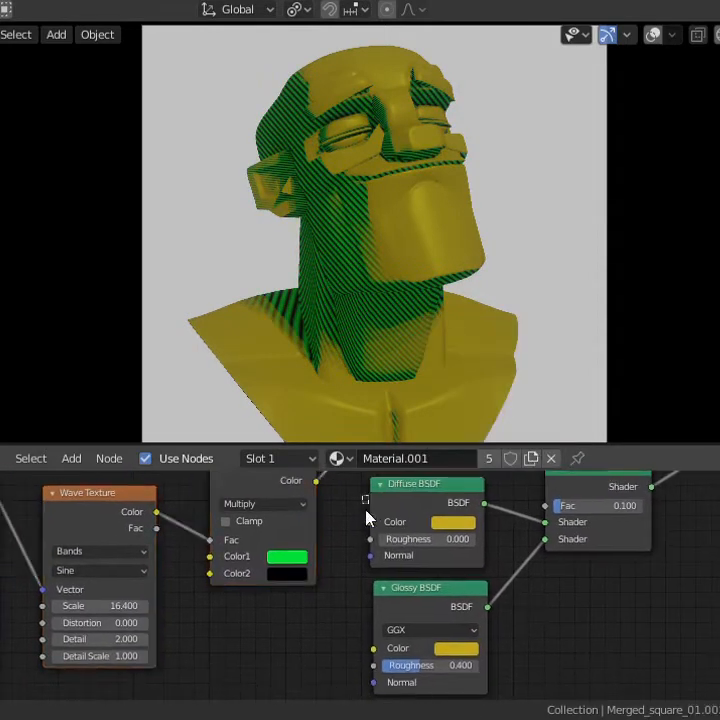
Select the yellow Diffuse BSDF and Glossy BSDF nodes together and move them vertically in the node graph.
left_click_drag(363, 496, 460, 658)
key("g")
key("y")
left_click(487, 637)
Add a yellow RGB node and connect it to the Color inputs of the lit Diffuse BSDF and the Glossy BSDF.
middle_click_drag(321, 656, 478, 581)
key("shift+a")
mouse_move(455, 525)
left_click(544, 356)
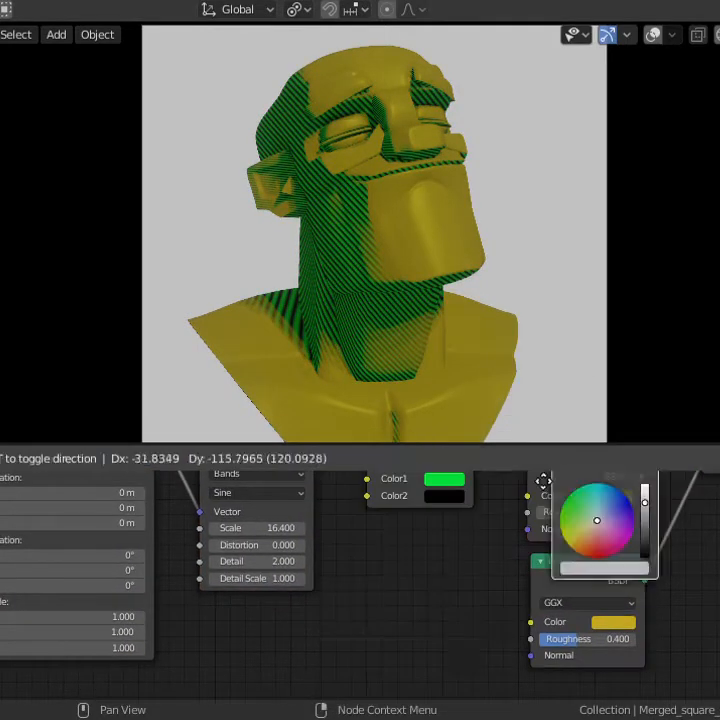
left_click(415, 540)
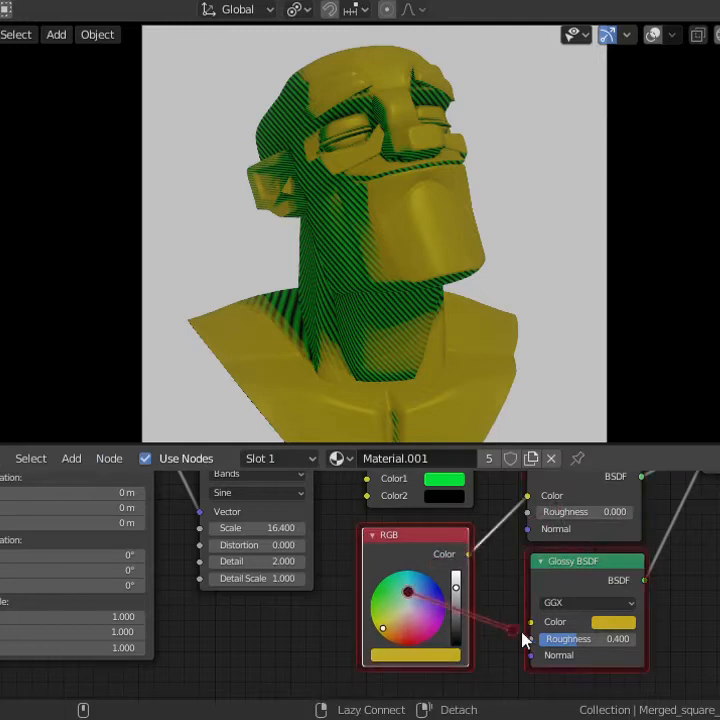
left_click(428, 656)
mouse_move(399, 522)
left_mouse_down()
mouse_move(458, 450)
mouse_move(470, 524)
mouse_move(426, 445)
mouse_move(400, 525)
left_mouse_up()
Move the RGB node beneath the Wave Texture node.
middle_click_drag(330, 545, 336, 610)
middle_click_drag(336, 590, 350, 619, "ctrl")
middle_click_drag(390, 617, 440, 517)
left_click_drag(445, 527, 310, 597)
Try a saturated blue for the Multiply node's Color2, and settle on bright red.
middle_click_drag(466, 569, 435, 665)
middle_click_drag(440, 655, 465, 600, "ctrl")
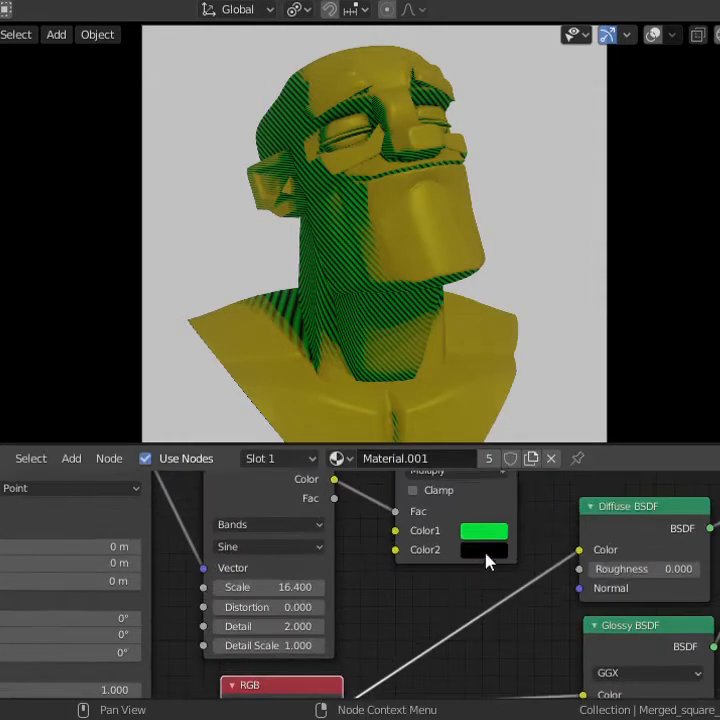
left_click(486, 553)
left_click_drag(610, 420, 610, 301)
mouse_move(534, 370)
left_mouse_down()
mouse_move(534, 428)
mouse_move(534, 389)
mouse_move(534, 420)
mouse_move(586, 343)
left_mouse_up()
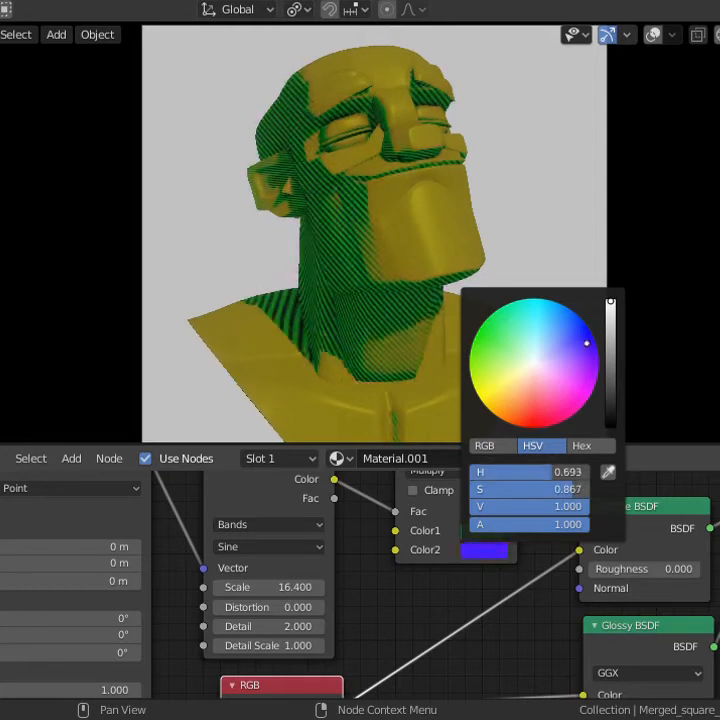
left_click_drag(554, 415, 534, 420)
Set the Wave Texture scale to 23.200 and the Glossy BSDF roughness to 0.508.
left_click_drag(442, 617, 600, 564, "alt")
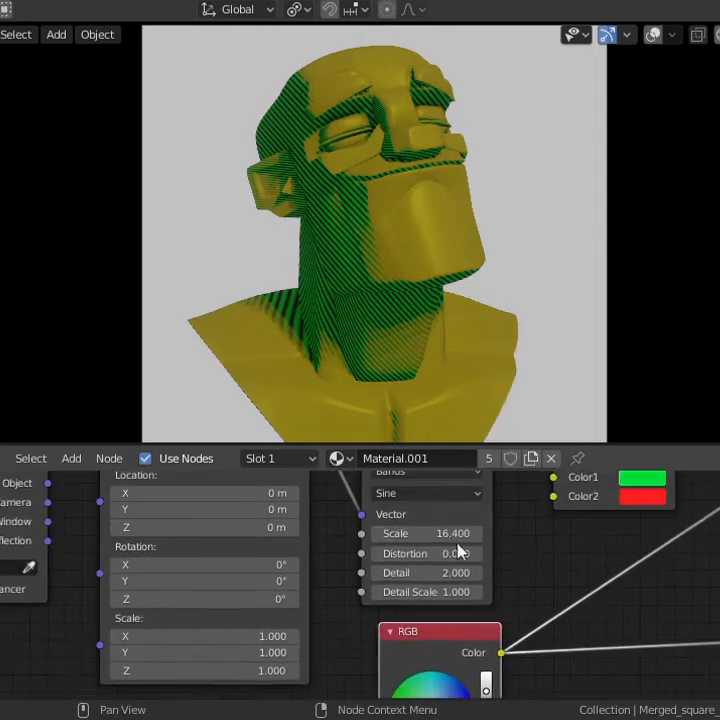
left_click_drag(450, 534, 518, 534)
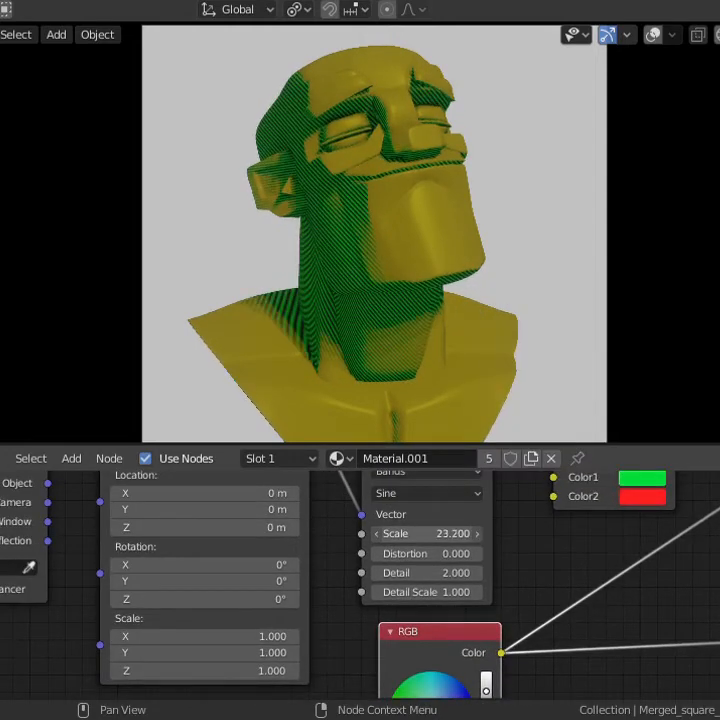
left_click_drag(572, 585, 106, 495, "alt")
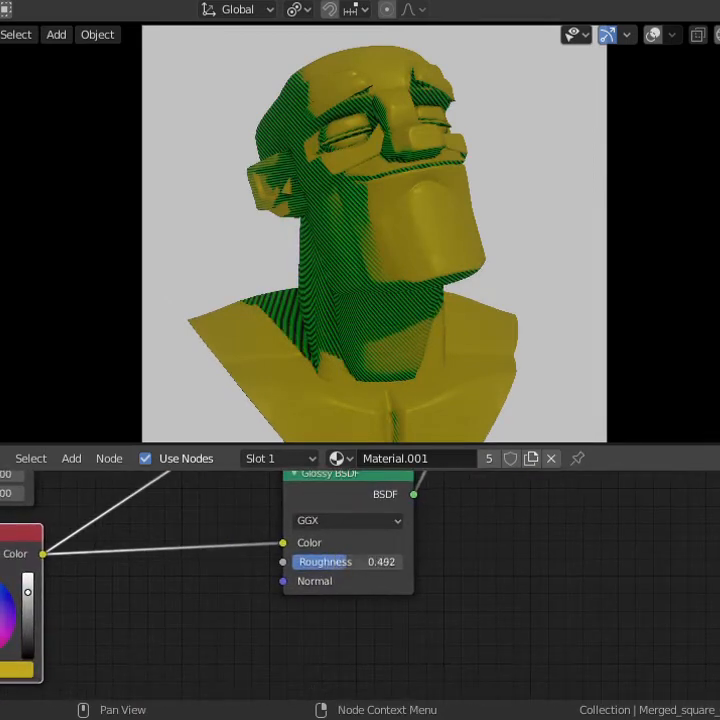
Duplicate the final Mix Shader and insert the copy on the link following the original.
left_click_drag(541, 523, 109, 622, "alt")
left_click(299, 537)
key("shift+d")
left_click(491, 632)
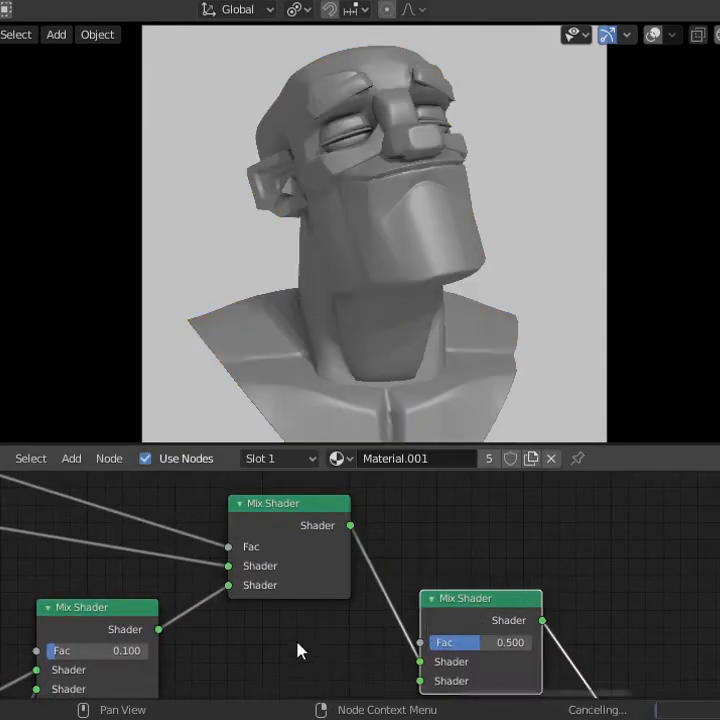
Duplicate the Shader to RGB and ColorRamp nodes together and place the copies beside the Glossy BSDF.
left_click_drag(285, 655, 466, 553, "alt")
scroll(466, 553, "down", 2)
left_click_drag(262, 548, 460, 690, "alt")
left_click_drag(315, 530, 335, 571, "alt")
left_click(66, 610)
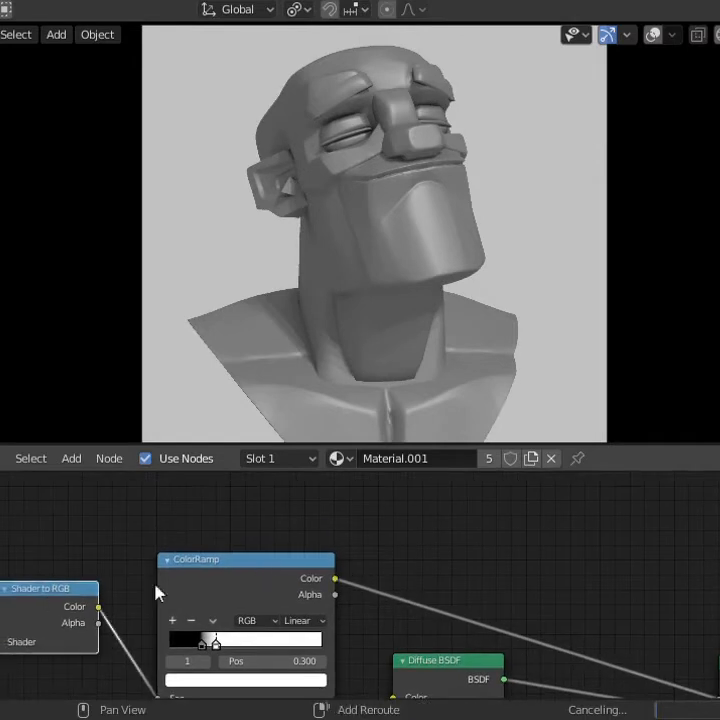
left_click(178, 583, "shift")
left_click_drag(480, 640, 310, 411, "alt")
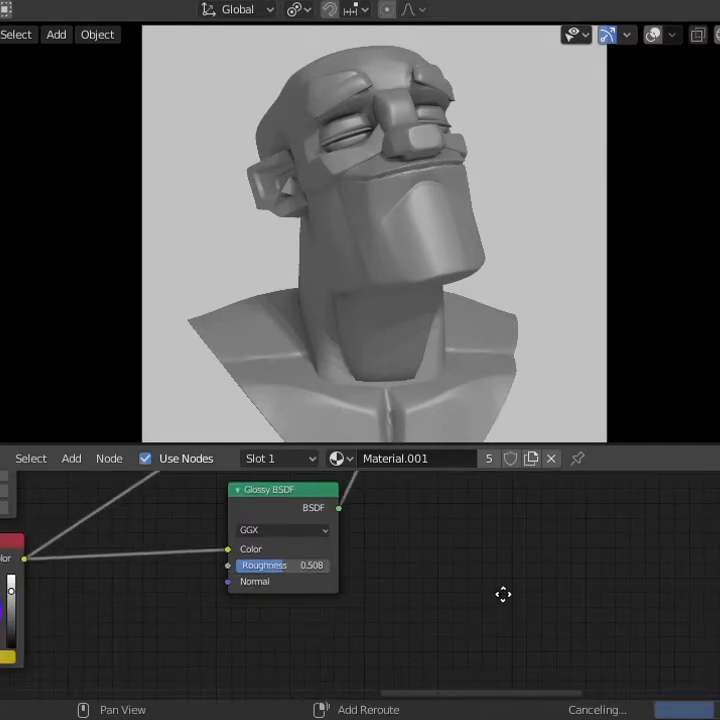
scroll(495, 589, "down", 9)
middle_click_drag(459, 475, 463, 547)
key("shift+d")
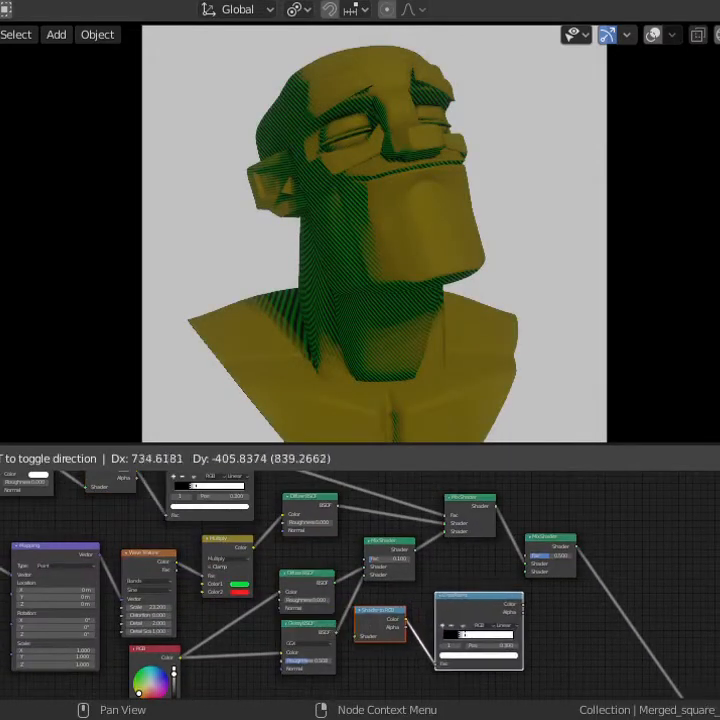
left_click(704, 690)
Connect the Glossy BSDF output to the duplicated Shader to RGB and preview the duplicated ColorRamp on the bust.
scroll(398, 612, "up", 7)
left_click_drag(398, 612, 347, 559, "alt")
left_click_drag(294, 614, 341, 622)
left_click_drag(514, 557, 382, 581, "alt")
left_click(390, 583, "ctrl+shift")
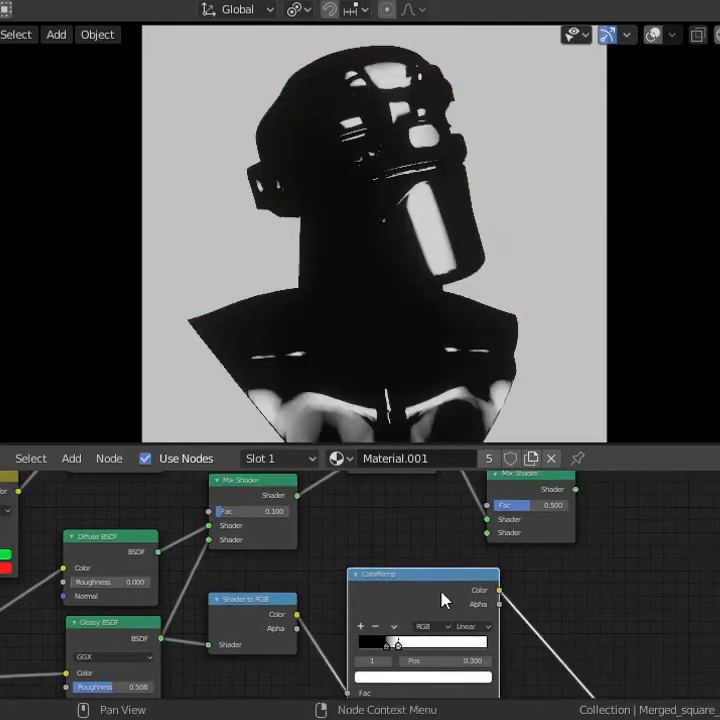
Adjust the duplicated ColorRamp's stops to widen the highlights, with the black stop at position 0.086.
left_click_drag(454, 607, 561, 538, "alt")
scroll(224, 615, "up", 3)
mouse_move(224, 615)
left_mouse_down()
mouse_move(214, 615)
mouse_move(235, 617)
left_mouse_up()
key("ctrl+z")
left_click_drag(575, 566, 537, 567)
Move the duplicated Mix Shader farther from the ColorRamp and preview its output on the bust.
left_click_drag(491, 500, 228, 643, "alt")
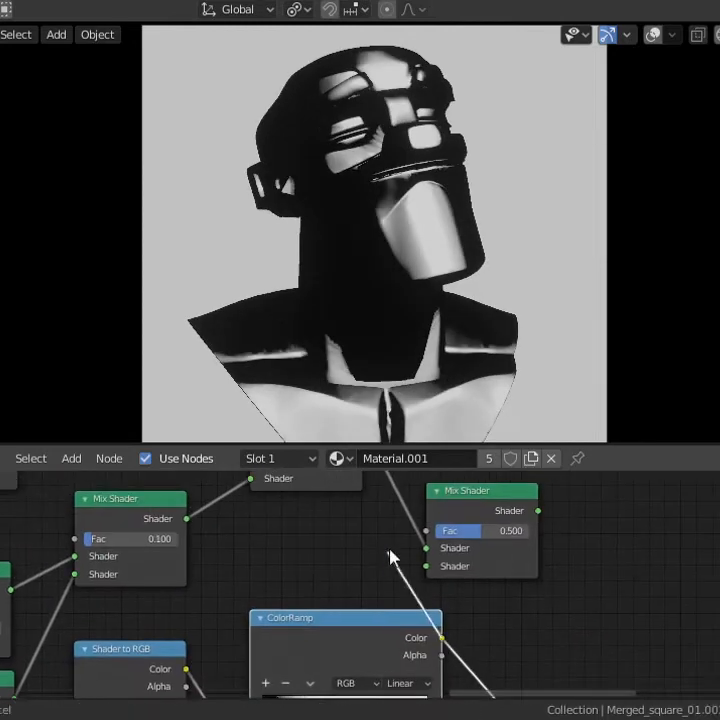
left_click_drag(495, 497, 595, 498)
left_click(593, 531, "ctrl+shift")
Feed the highlight ColorRamp's Color output into the factor of the Mix Shader.
mouse_move(408, 622)
left_mouse_down("alt")
mouse_move(400, 510)
mouse_move(379, 477)
left_mouse_up("alt")
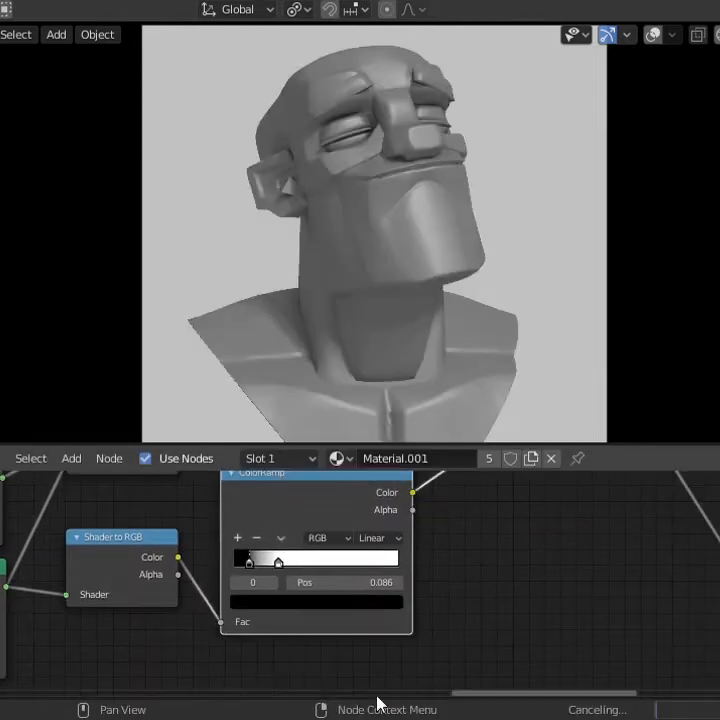
left_click_drag(468, 578, 458, 672, "alt")
key("shift+a")
left_click(430, 484)
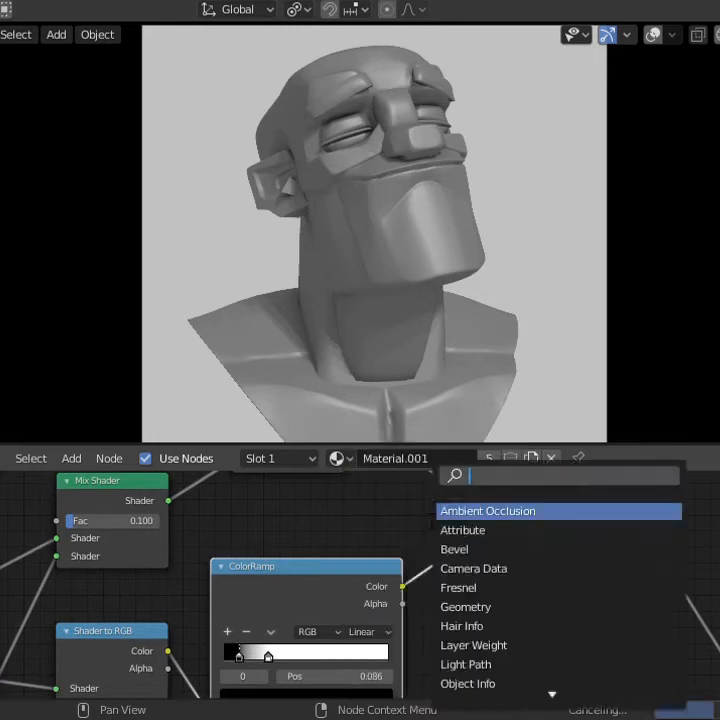
key("Escape")
Add an RGB node beside the highlight ColorRamp and connect its colour to the Mix Shader's second shader input.
key("shift+a")
mouse_move(440, 536)
mouse_move(446, 514)
left_click(582, 360)
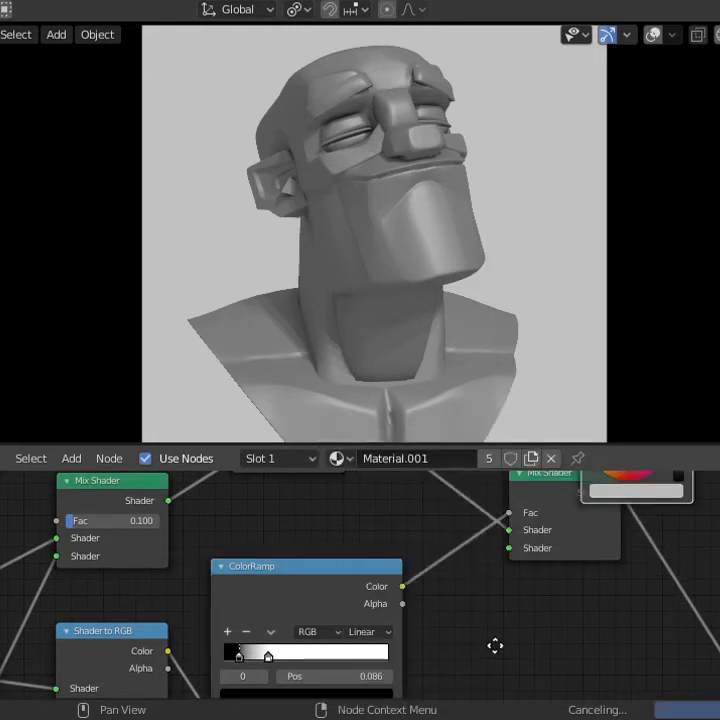
left_click(443, 598)
middle_click_drag(446, 602, 435, 568)
left_click_drag(545, 589, 498, 514)
middle_click_drag(594, 607, 594, 550)
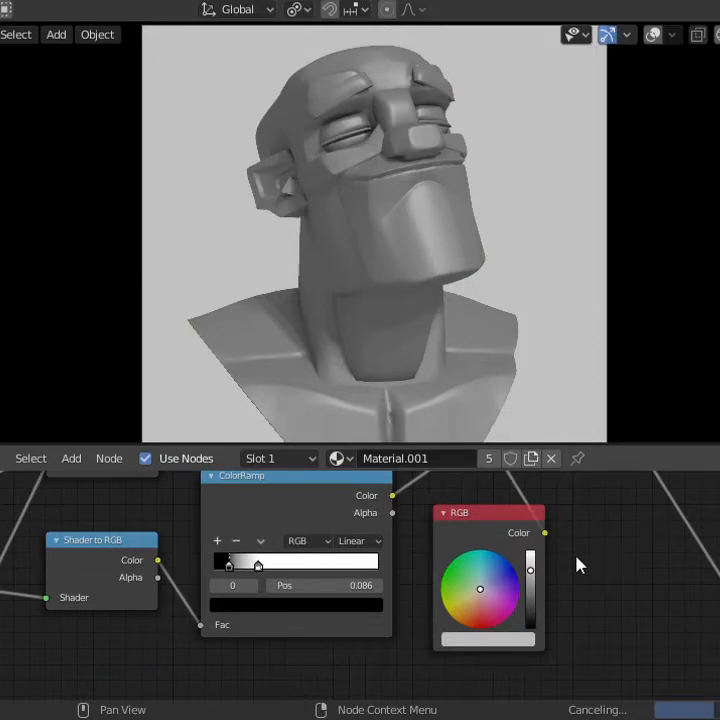
Set the RGB node's colour to a saturated yellow and move the Mix Shader farther from it.
left_click(487, 639)
left_click_drag(490, 582, 509, 567)
middle_click_drag(374, 517, 385, 600)
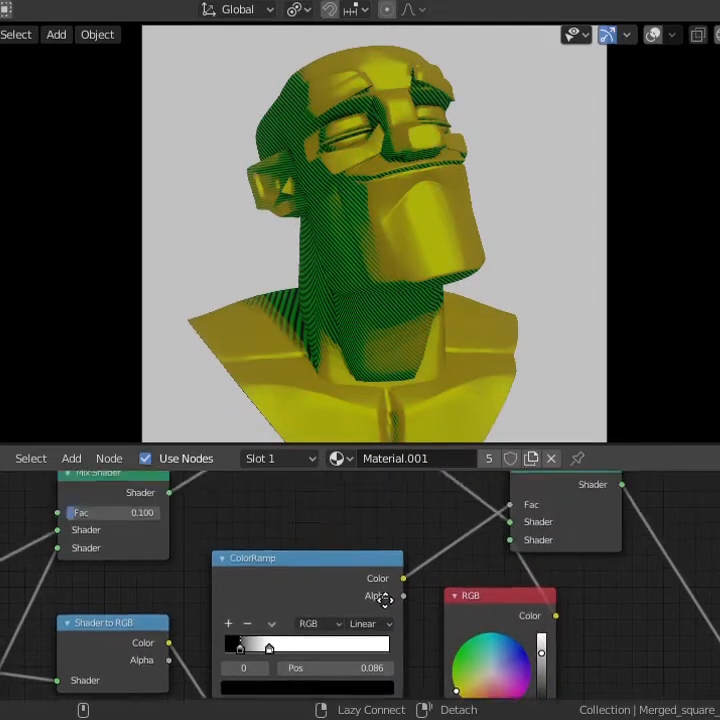
left_click_drag(385, 600, 286, 608, "alt")
left_click_drag(473, 549, 350, 530)
left_click_drag(257, 556, 465, 610, "alt")
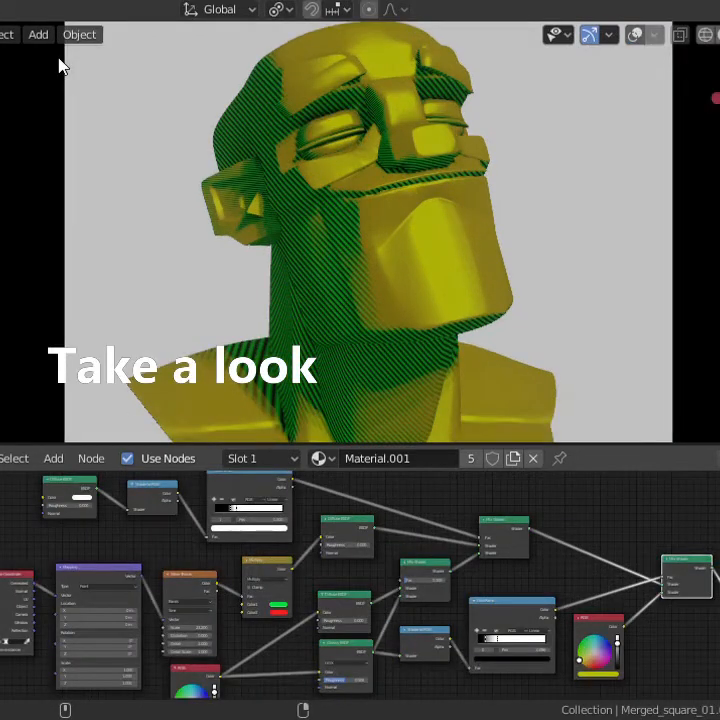
Add a Geometry node in the empty space above the shader tree and preview its Normal output on the bust.
middle_click_drag(643, 588, 377, 490)
key("shift+a")
mouse_move(377, 490)
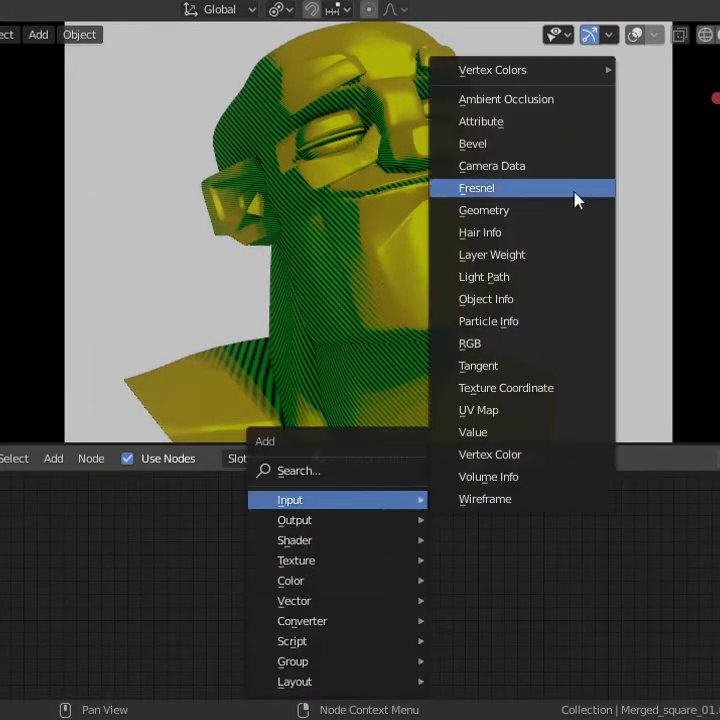
left_click(565, 209)
left_click(177, 563)
left_click(177, 559, "ctrl+shift")
left_click(179, 558, "ctrl+shift")
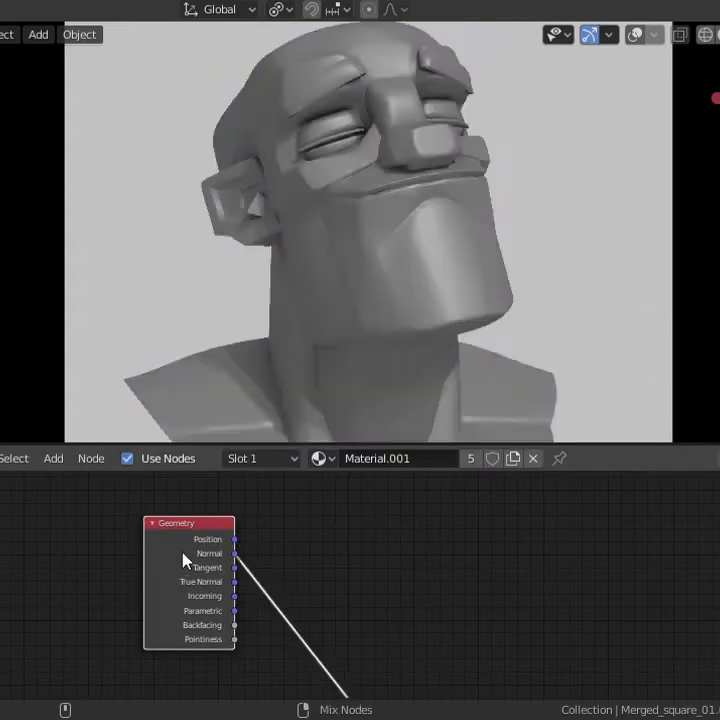
Add a Separate RGB node fed by the Geometry node's Normal output and preview its G channel.
left_click_drag(370, 648, 332, 610, "alt")
key("shift+a")
mouse_move(312, 635)
left_click(484, 541)
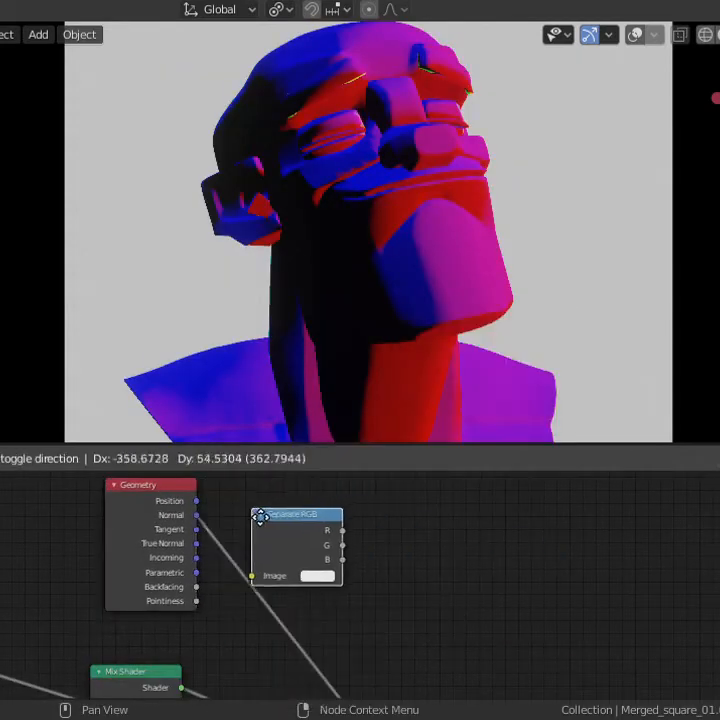
left_click(257, 518)
left_click_drag(441, 527, 412, 575, "alt")
left_click_drag(273, 606, 358, 558)
left_click(358, 558, "ctrl+shift")
left_click_drag(532, 603, 482, 596, "alt")
Move the Separate RGB node away from the Geometry node and insert a Mapping node of type Normal between them.
left_click_drag(307, 558, 391, 544)
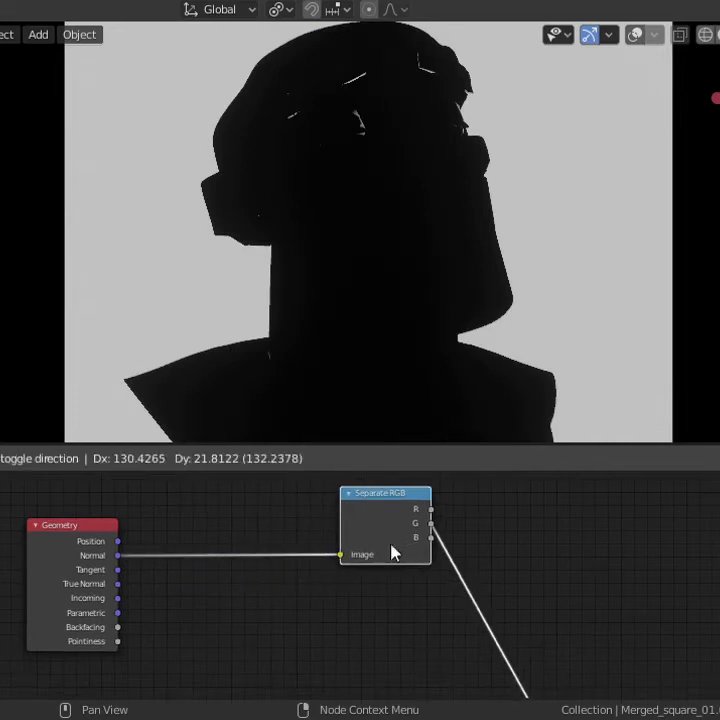
key("shift+a")
left_click(129, 369)
type("mapp")
key("Return")
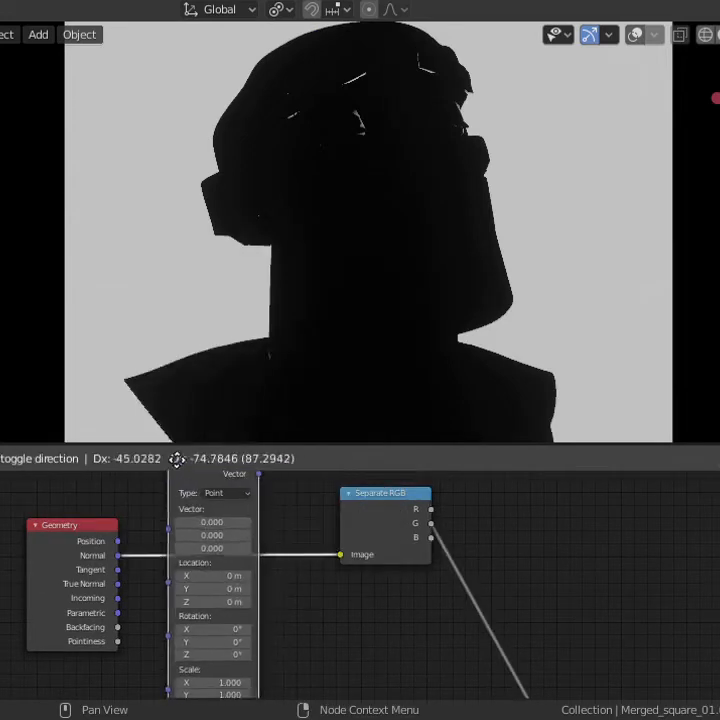
left_click(177, 460)
middle_click_drag(264, 516, 280, 563)
left_click(242, 541)
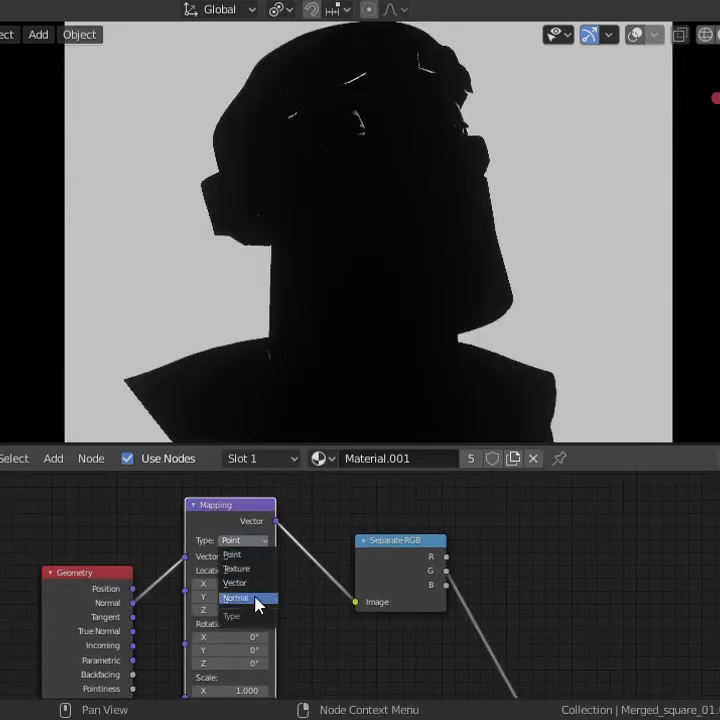
left_click(245, 602)
Set the Mapping node's Z rotation to -51.5°.
left_click_drag(291, 658, 429, 646, "alt")
left_click_drag(429, 646, 485, 514, "ctrl+alt")
left_click_drag(366, 585, 316, 585)
Insert a ColorRamp after the Separate RGB's G output, with the black stop at 0.041 and the white stop near the middle.
middle_click_drag(563, 620, 370, 570)
key("shift+a")
mouse_move(380, 634)
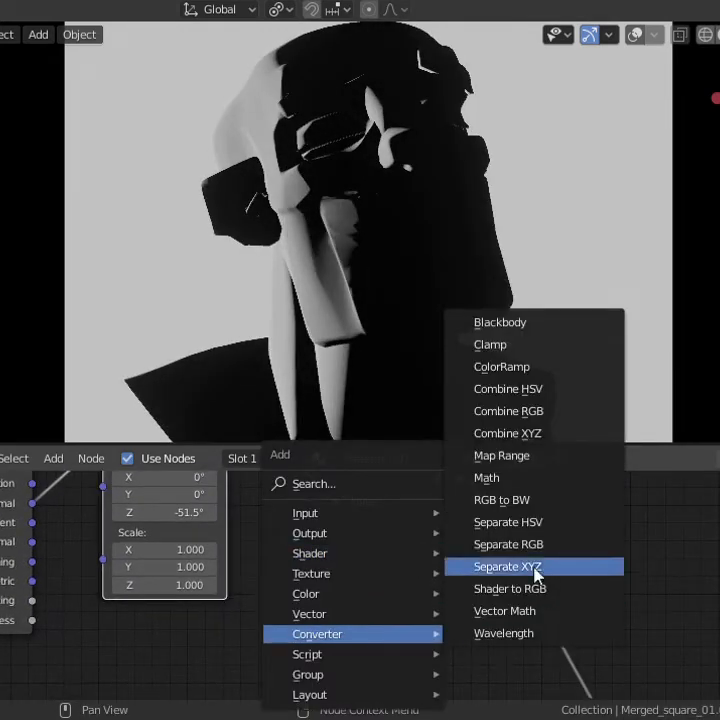
left_click(501, 366)
left_click(450, 546)
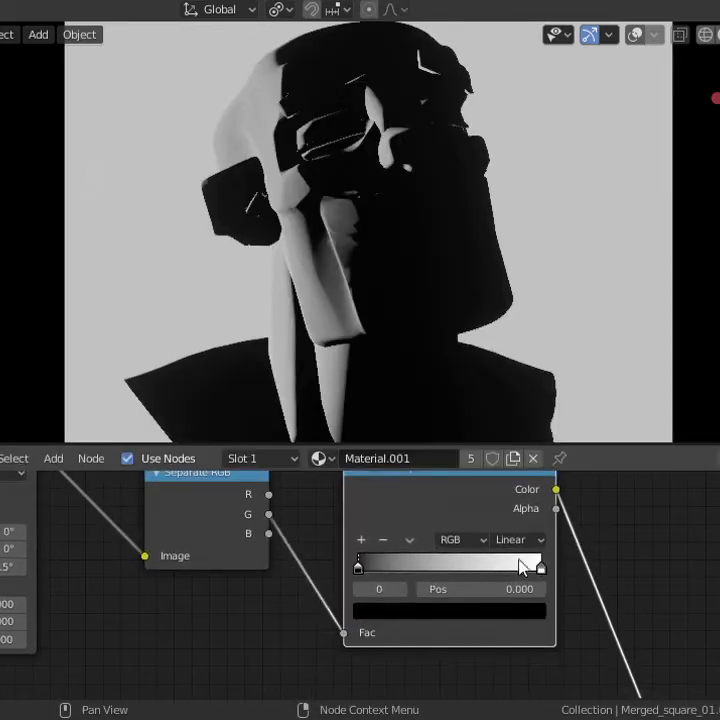
left_click_drag(533, 563, 466, 570)
left_click_drag(359, 568, 370, 568)
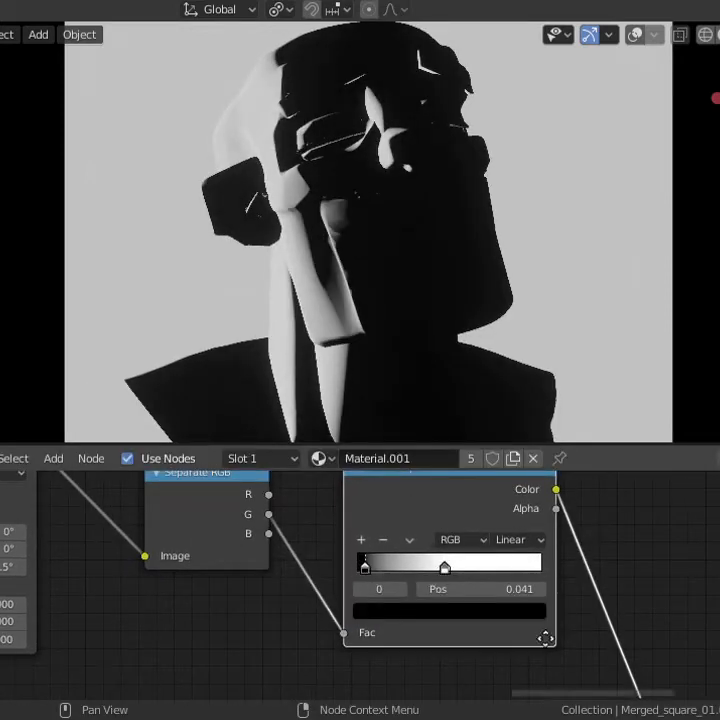
Preview the Geometry node's Position output and place a duplicate of the Mapping node, fed by Position, below the original.
left_click_drag(545, 638, 522, 573)
left_click_drag(349, 604, 526, 632, "alt")
scroll(330, 588, "down", 6)
left_click_drag(102, 582, 67, 597, "alt")
left_click(63, 594, "ctrl+shift")
left_click(231, 526)
left_click_drag(380, 604, 388, 562, "alt")
key("shift+d")
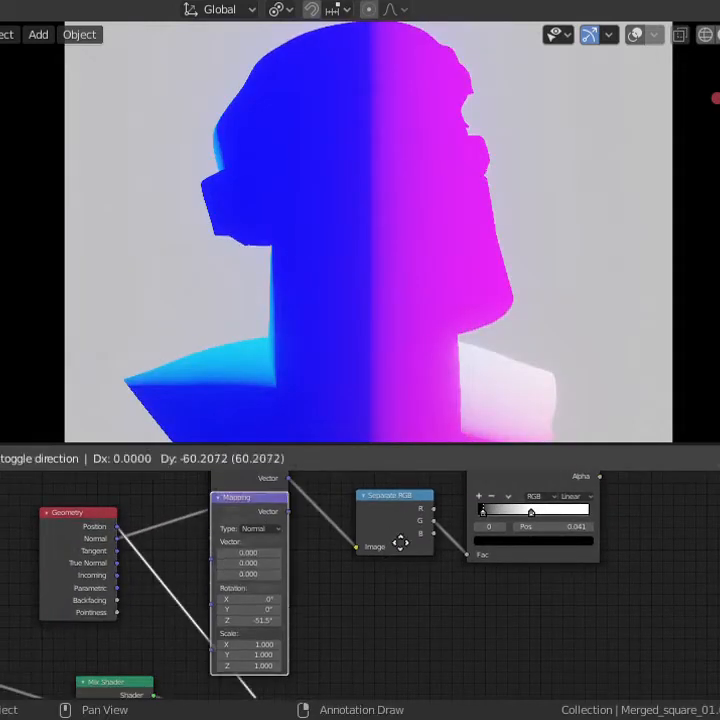
left_click(393, 627)
Reset the duplicated Mapping node's Z rotation to 0°.
key("BackSpace")
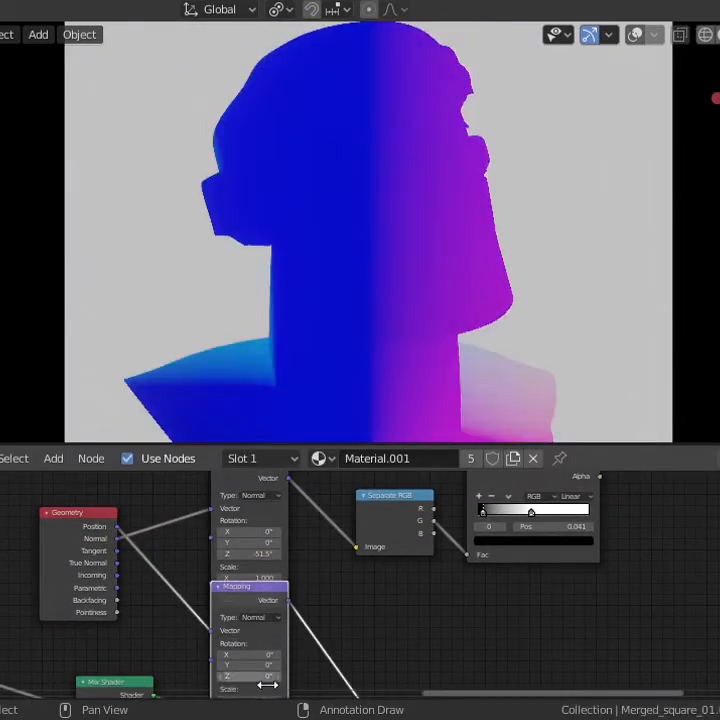
left_click_drag(266, 677, 288, 677)
left_click(266, 678)
type("0")
key("Return")
Duplicate the Separate RGB node beside the second Mapping node, connect them, and preview the copy's G channel.
left_click(415, 522)
key("shift+d")
left_click(463, 660)
key("g")
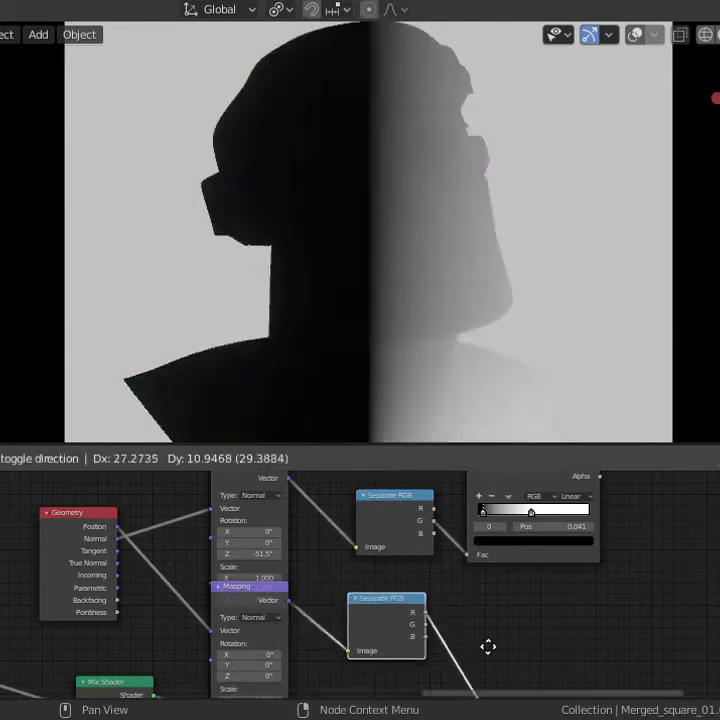
left_click(493, 643)
left_click(408, 615, "ctrl+shift")
Add a MixRGB node after the ColorRamp, with the blend mode set to Add and the factor to 1.000.
left_click_drag(540, 598, 520, 595, "alt")
left_click_drag(636, 592, 442, 601, "alt")
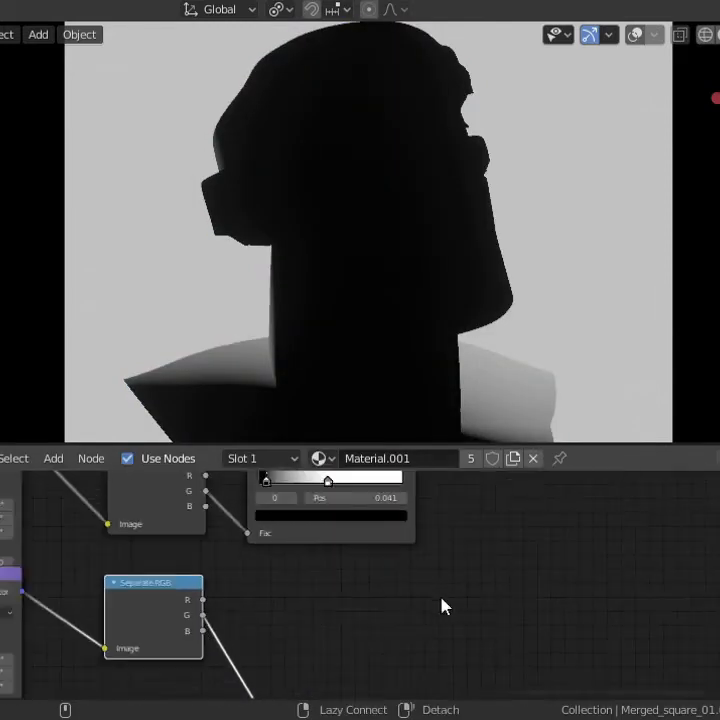
left_click_drag(570, 498, 432, 531, "alt")
key("shift+a")
mouse_move(415, 533)
mouse_move(380, 491)
left_click(525, 601)
left_click(398, 594)
scroll(398, 594, "up", 3)
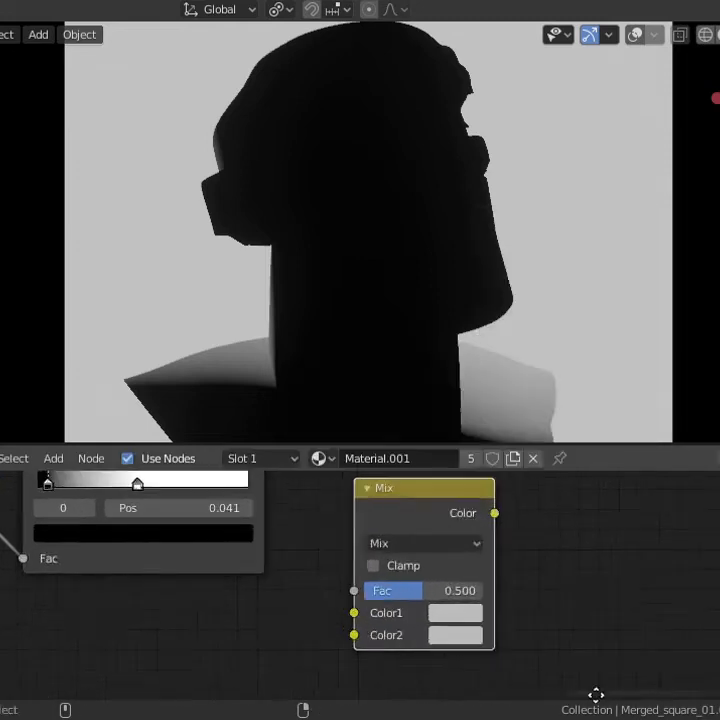
left_click(381, 548)
left_click(326, 312)
left_click_drag(342, 602, 418, 602)
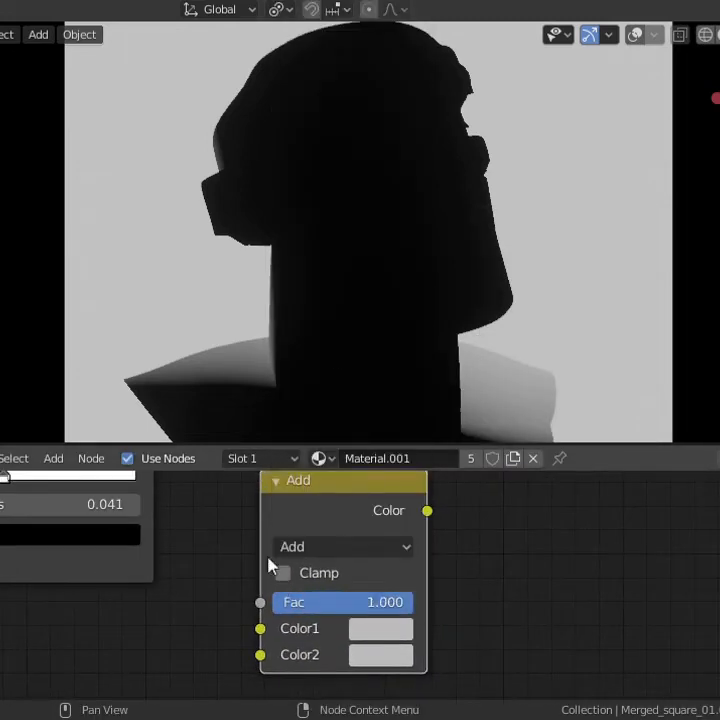
Connect the ColorRamp to the Add node's Color1 and the second Separate RGB's G channel to its factor, and preview the result.
scroll(268, 566, "down", 5)
left_click_drag(240, 633, 288, 591)
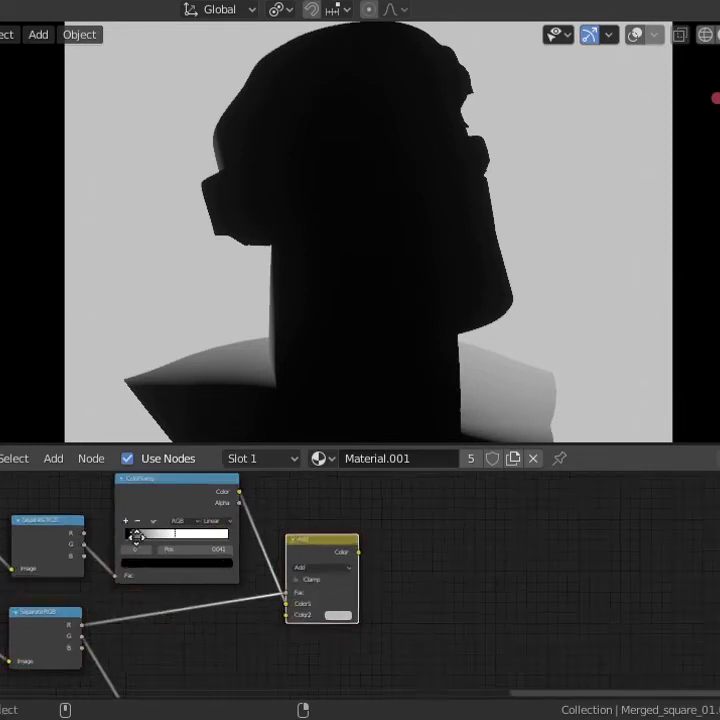
scroll(300, 588, "up", 2)
left_click(318, 553, "ctrl+shift")
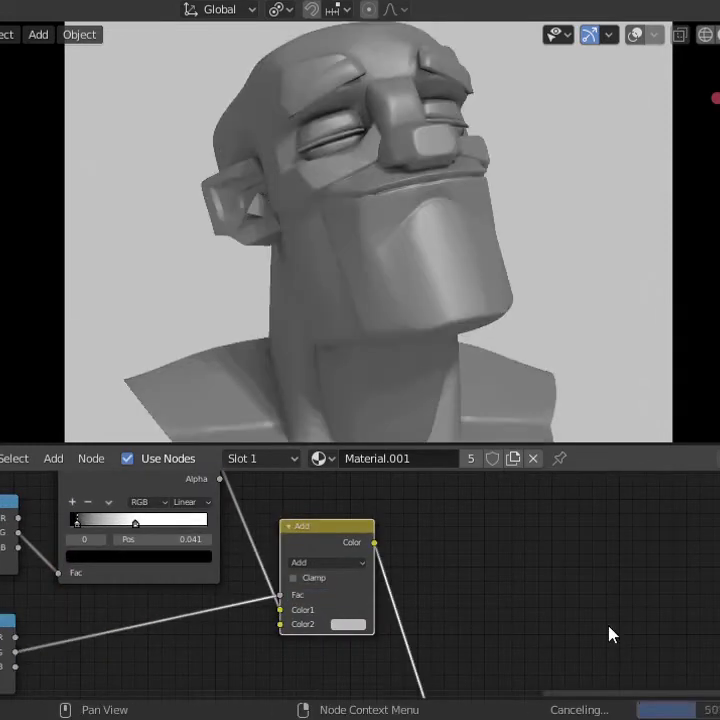
left_click_drag(233, 605, 719, 635, "alt")
mouse_move(316, 604)
left_mouse_down()
mouse_move(425, 604)
mouse_move(331, 604)
mouse_move(367, 604)
mouse_move(358, 604)
left_mouse_up()
left_click_drag(692, 611, 170, 655, "alt")
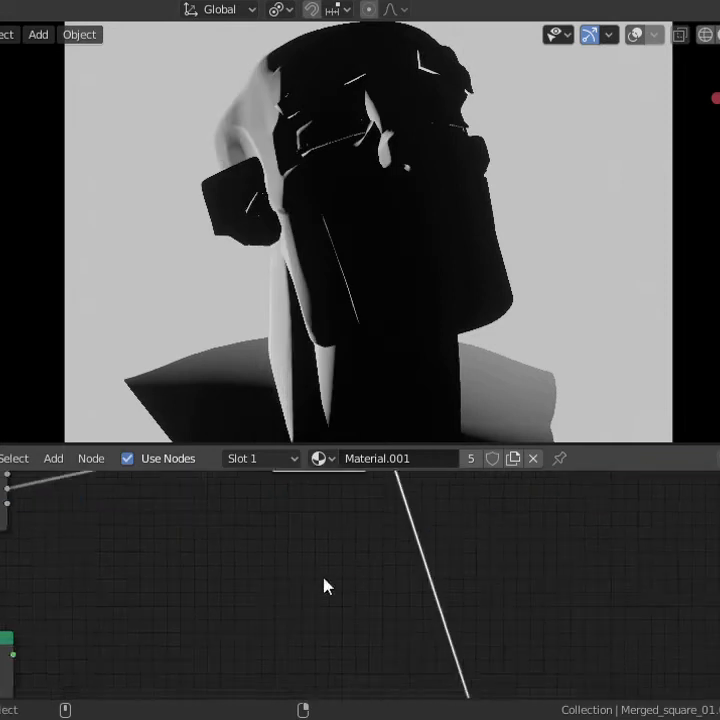
Select the whole Geometry-to-Add node group and move it together above the shader tree.
scroll(323, 580, "down", 10)
left_click_drag(64, 475, 355, 565)
key("g")
scroll(303, 583, "up", 9)
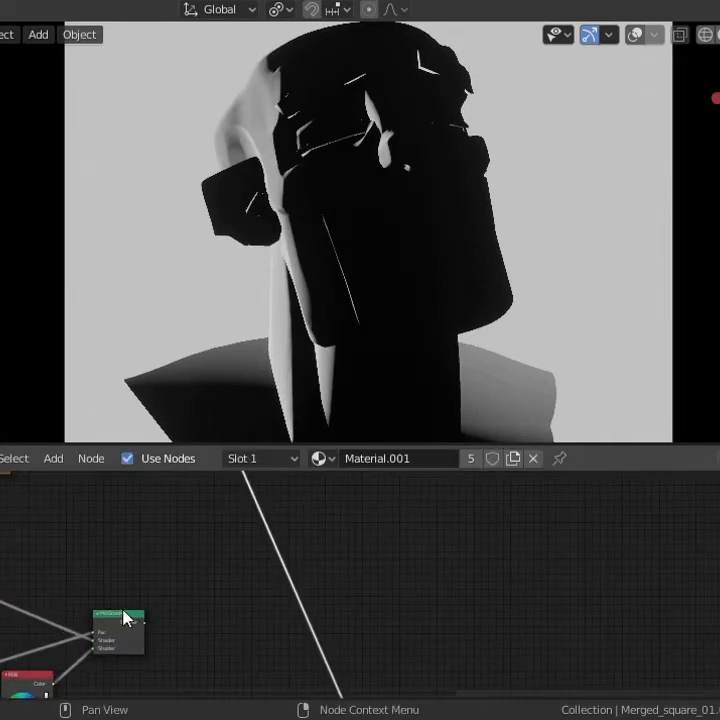
Duplicate the final Mix Shader and place the copy beyond the Add node.
left_click(124, 617)
key("shift+d")
left_click(470, 525)
scroll(470, 525, "up", 4)
left_click_drag(453, 503, 534, 541, "alt")
scroll(510, 482, "up", 3)
scroll(372, 568, "down", 3)
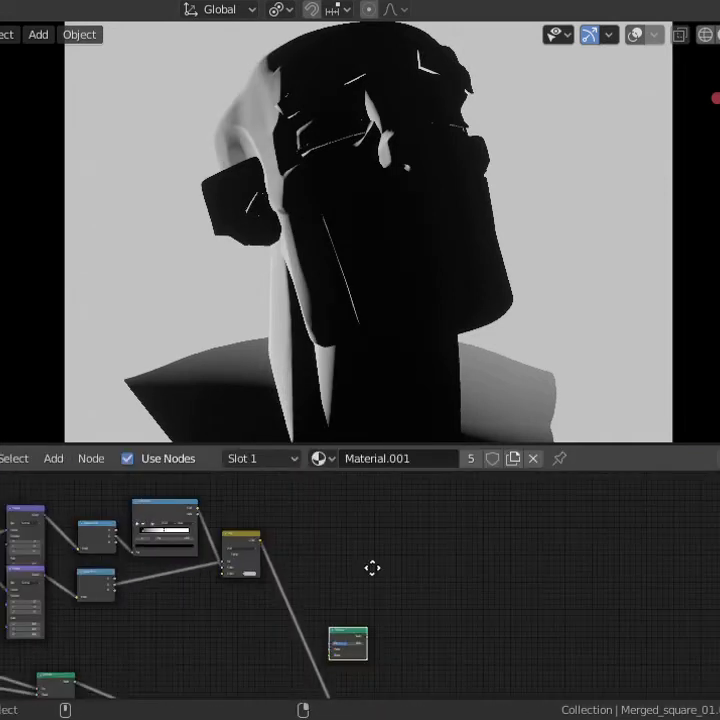
Connect the Add node's colour to the new Mix Shader's factor and the previous Mix Shader to its first shader input.
scroll(345, 620, "up", 3)
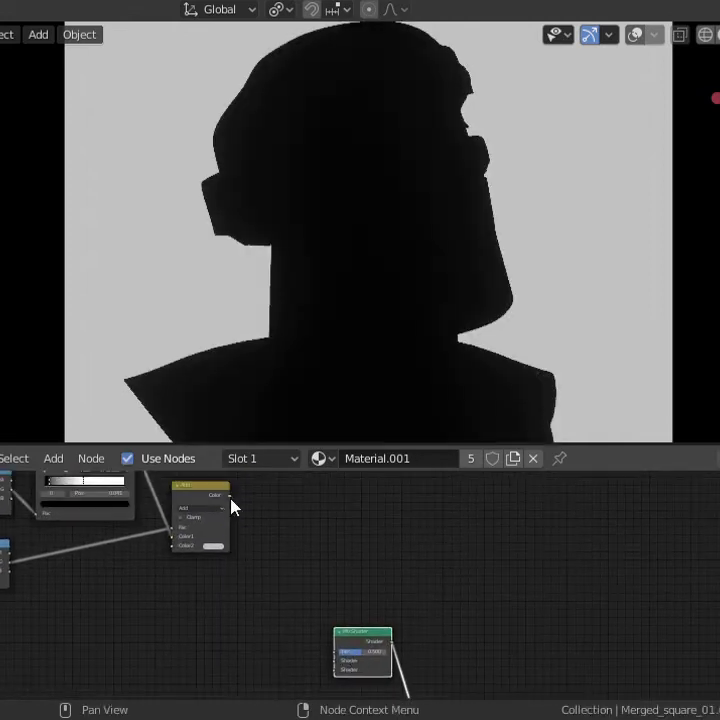
left_click_drag(331, 647, 332, 650)
scroll(412, 632, "up", 3)
left_click_drag(262, 654, 256, 601, "alt")
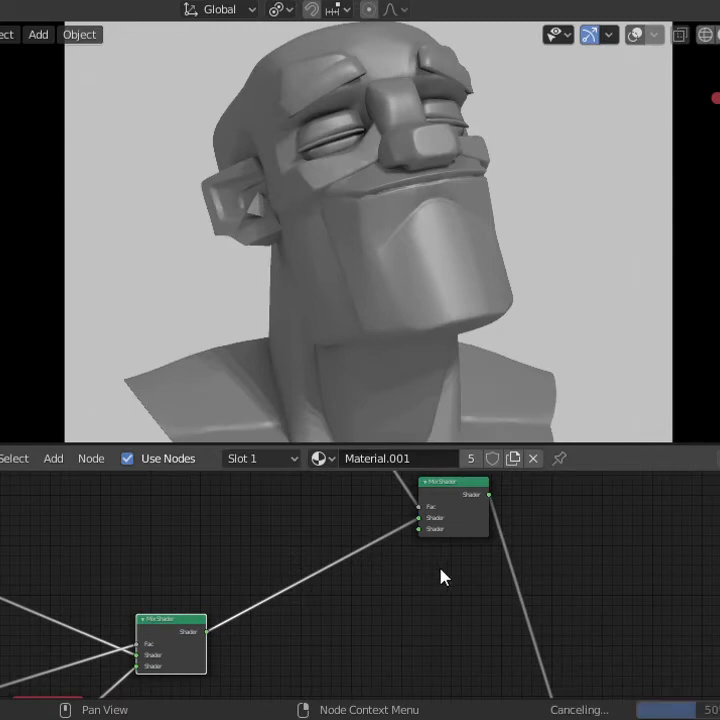
Add an RGB node below the new Mix Shader and connect its colour to the second shader input.
key("shift+a")
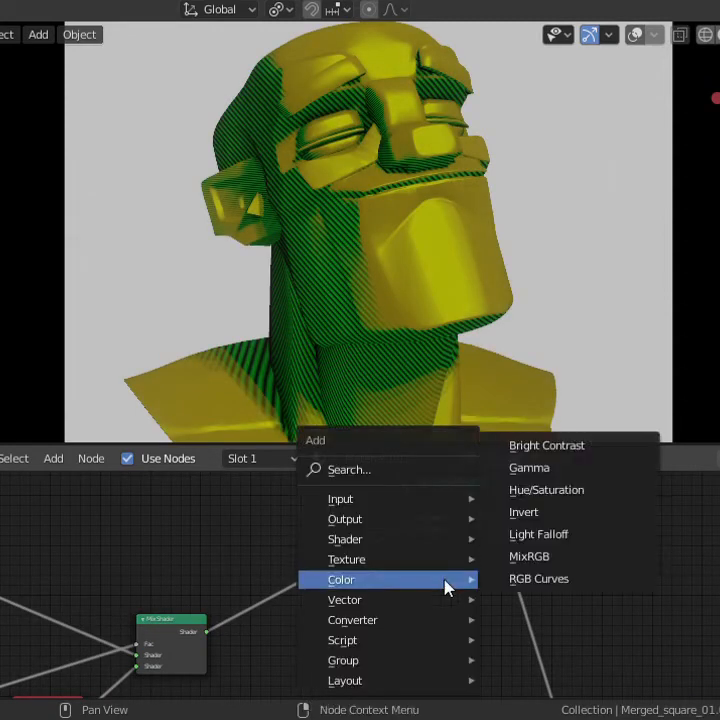
mouse_move(440, 498)
left_click(519, 341)
left_click(302, 615)
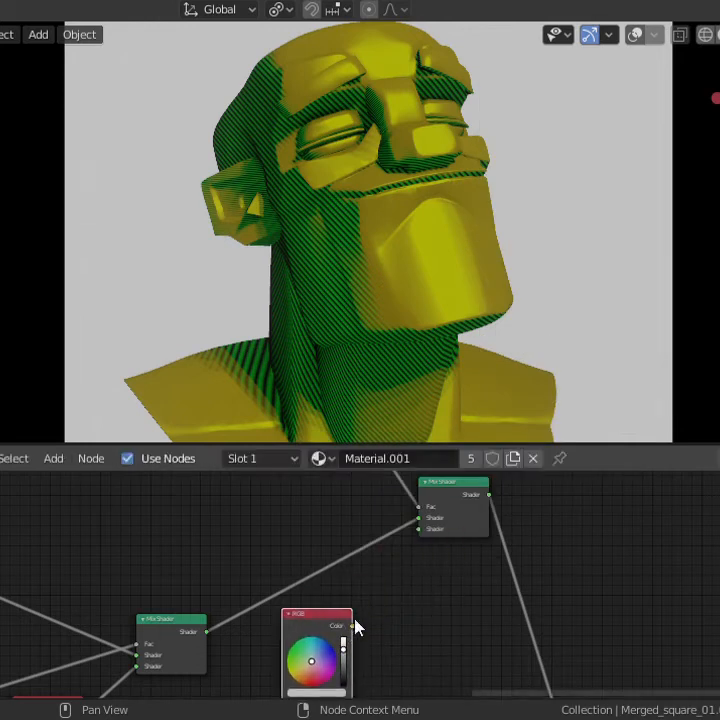
left_click_drag(422, 538, 422, 538)
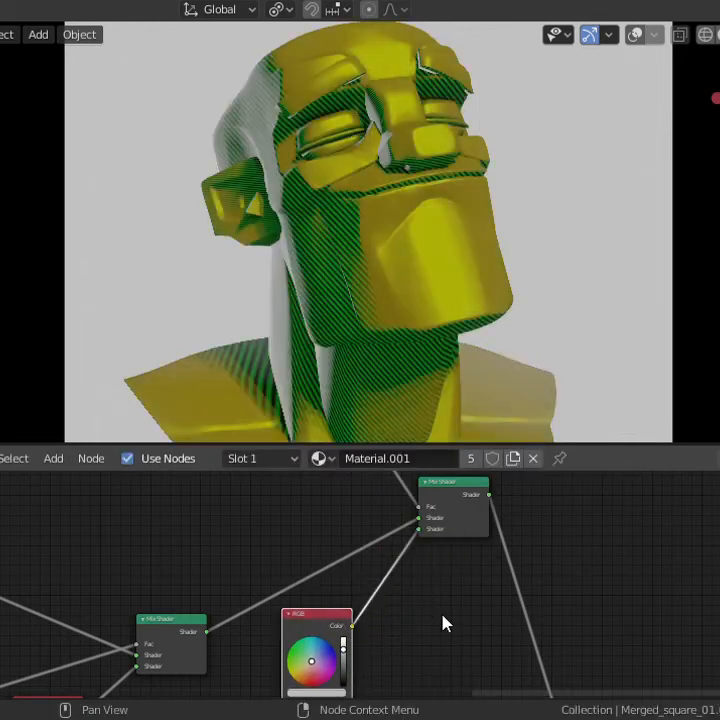
Set the new RGB node's colour to cyan, with hue 0.485, saturation 1.000 and value 1.000.
left_click_drag(443, 622, 471, 561, "alt")
left_click_drag(471, 561, 513, 549, "ctrl+alt")
left_click_drag(372, 613, 410, 603)
left_click(386, 668)
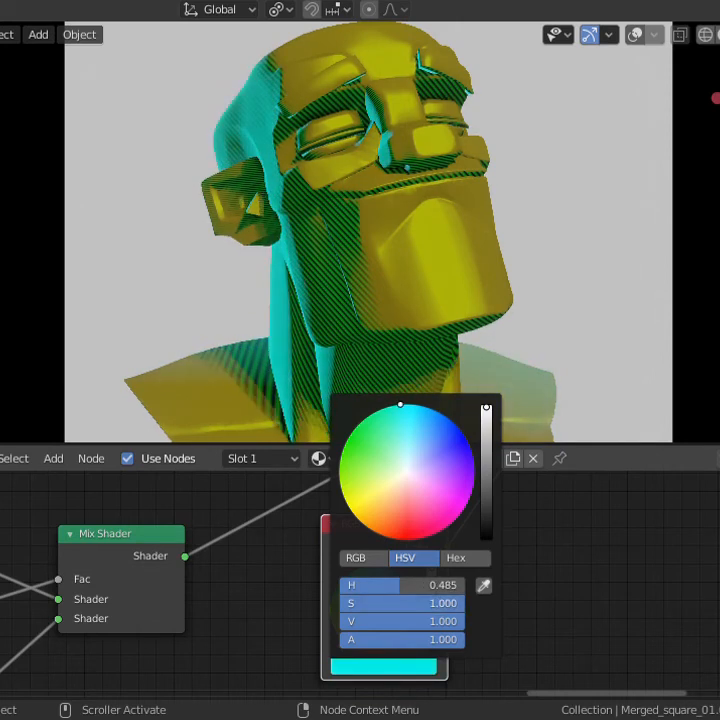
Try brightness values of 2 and 10 for the cyan and return the value to 1.
type("2")
key("Return")
type("10")
key("Return")
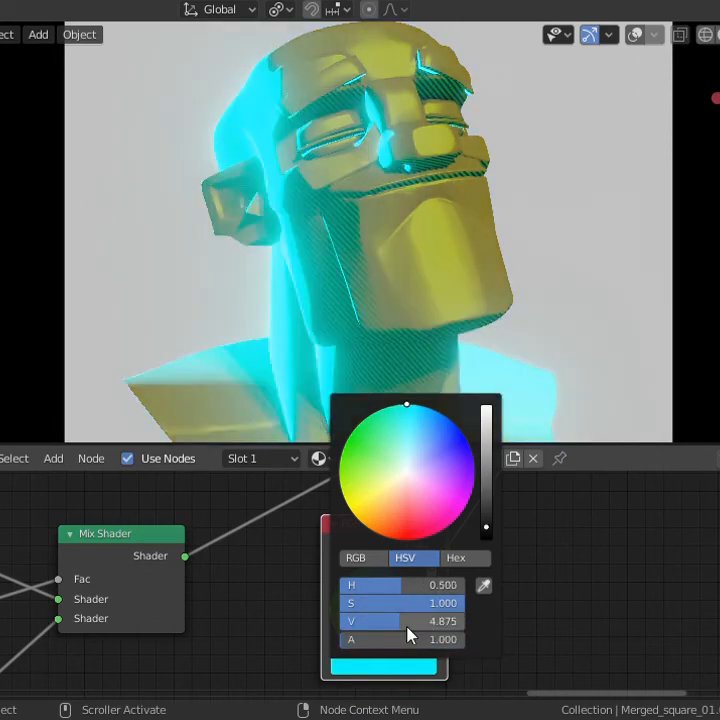
key("Return")
left_click(410, 627)
type("1")
key("Return")
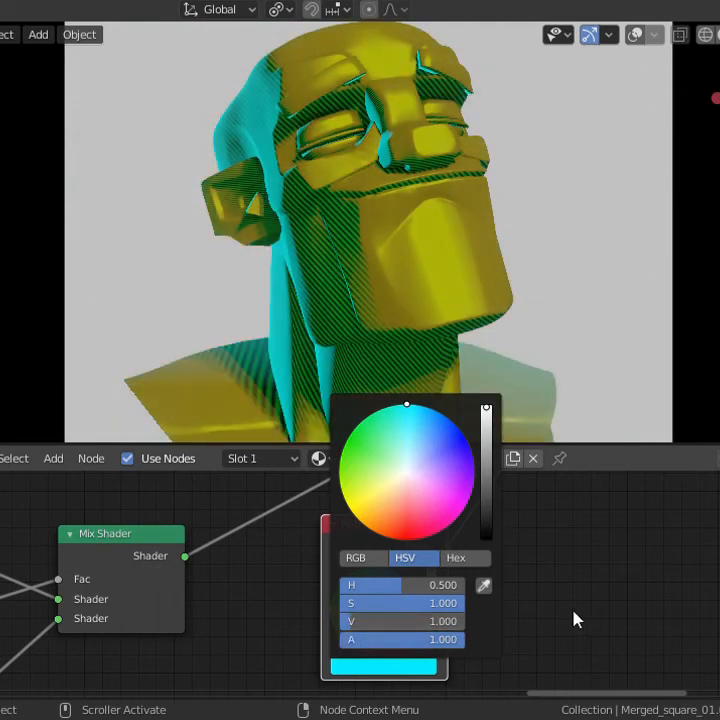
Insert a Map Range node between the Add node and the new Mix Shader's factor.
left_click_drag(138, 544, 611, 672, "alt")
key("shift+a")
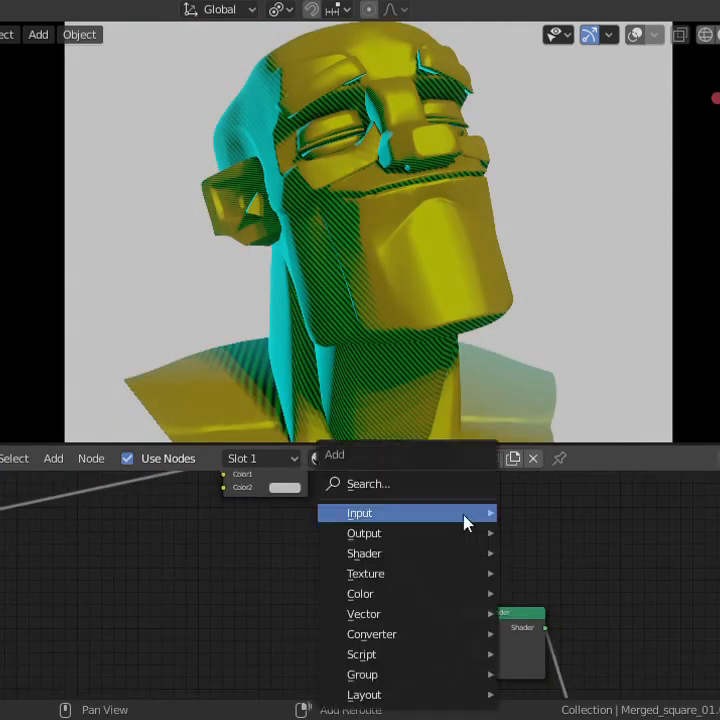
mouse_move(432, 645)
left_click(589, 457)
left_click(384, 496)
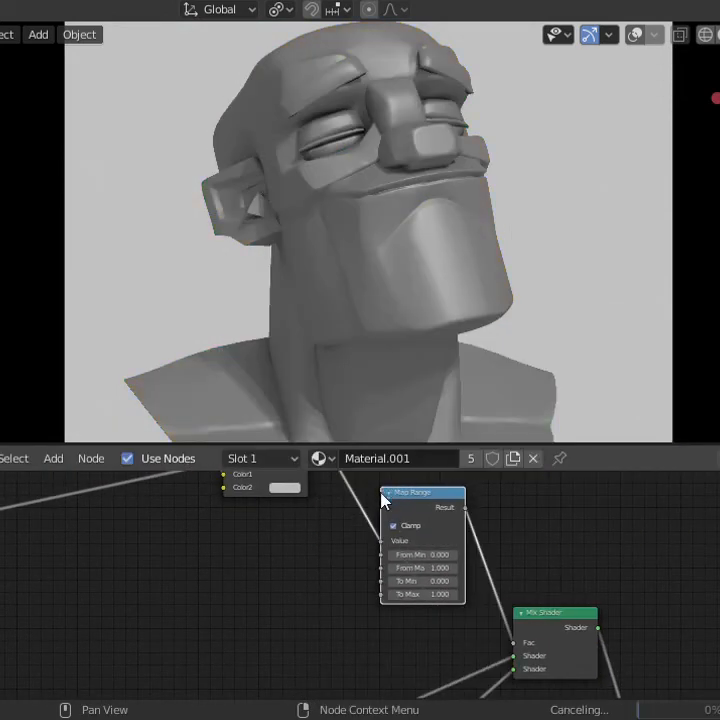
Set the Map Range node's From Min to 0.060 and From Max to 0.130 to sharpen the rim light.
left_click_drag(400, 505, 489, 648, "ctrl+alt")
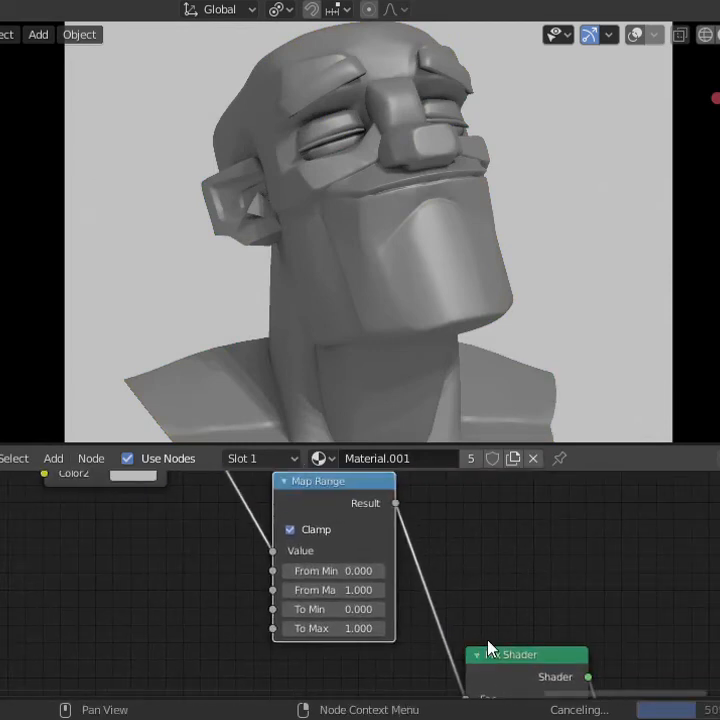
mouse_move(335, 571)
left_mouse_down()
mouse_move(385, 571)
mouse_move(274, 590)
left_mouse_up()
left_click_drag(335, 571, 340, 571)
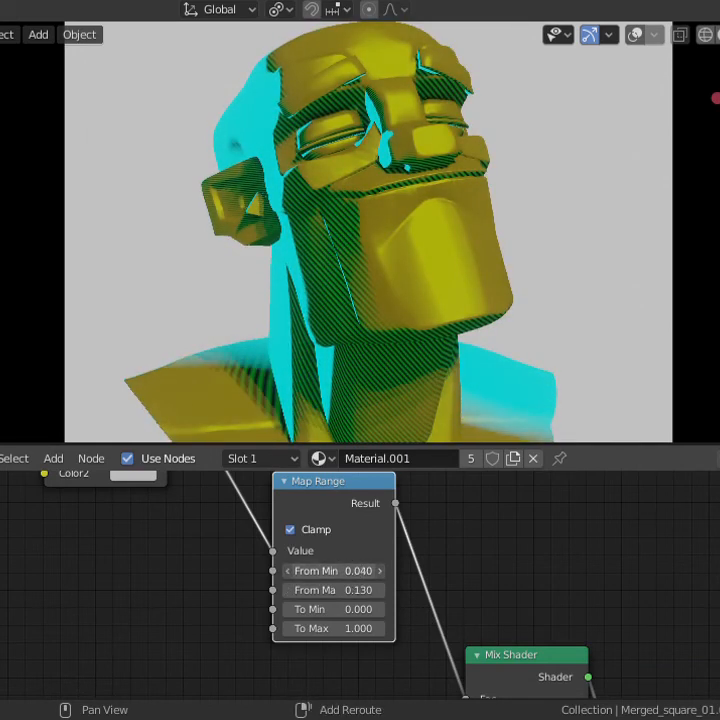
Rotate the bust about the Z axis to check the shading from other angles.
middle_click_drag(520, 300, 555, 315, "ctrl")
key("r")
key("z")
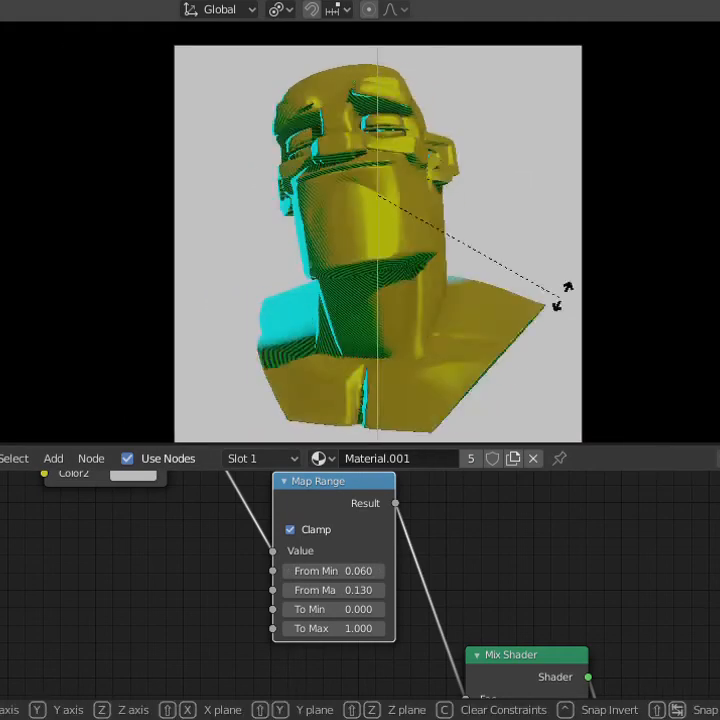